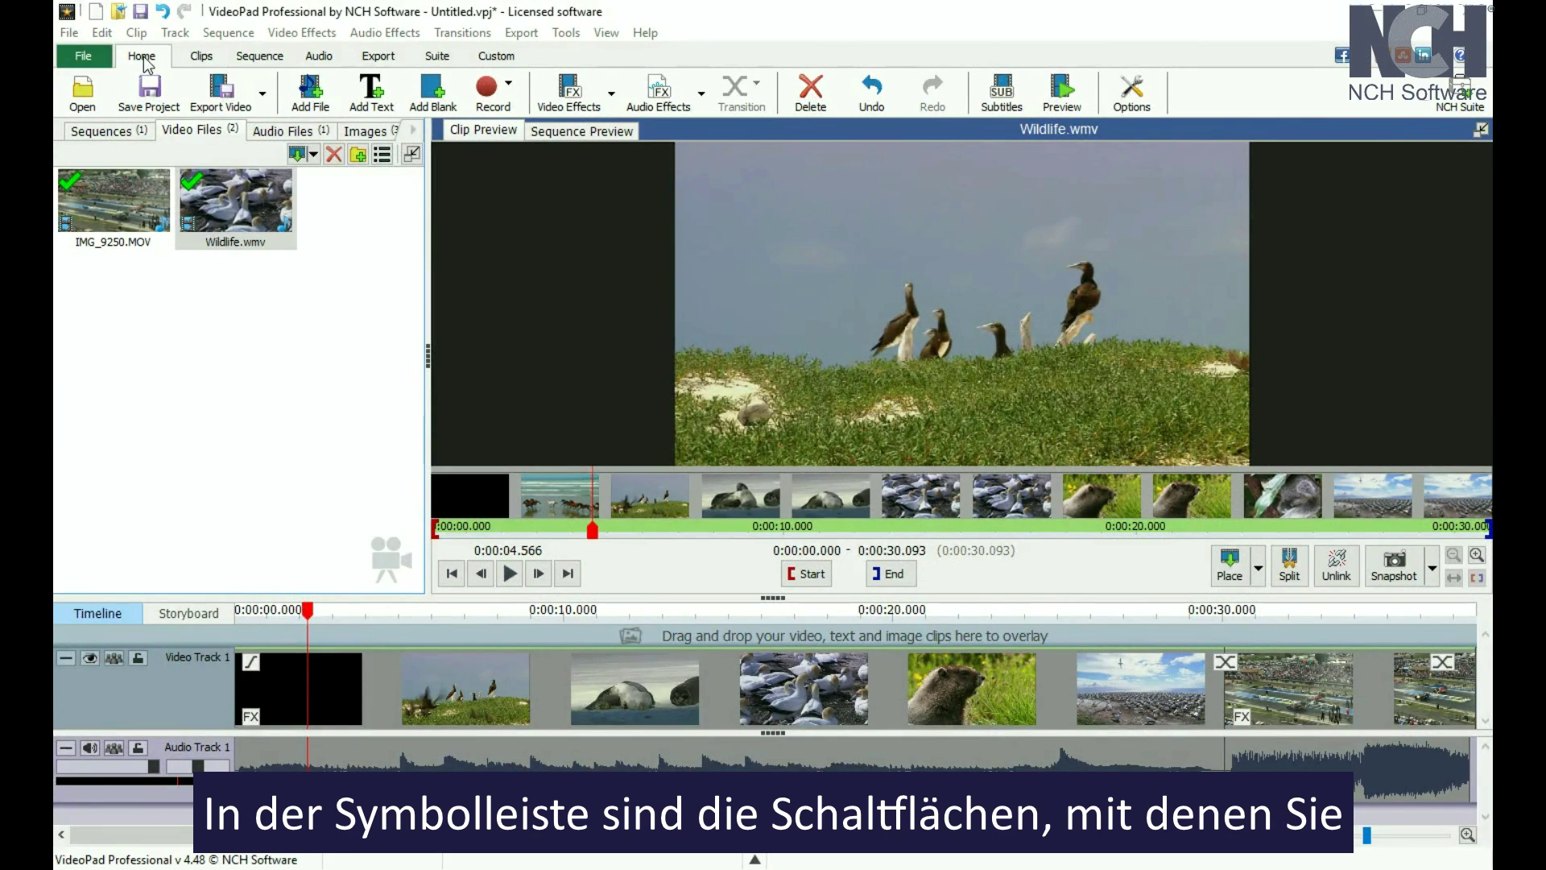
# - Select the last timeline clip so the preview shows Sequence 1 instead of Wildlife.wmv
pyautogui.click(1253, 694)
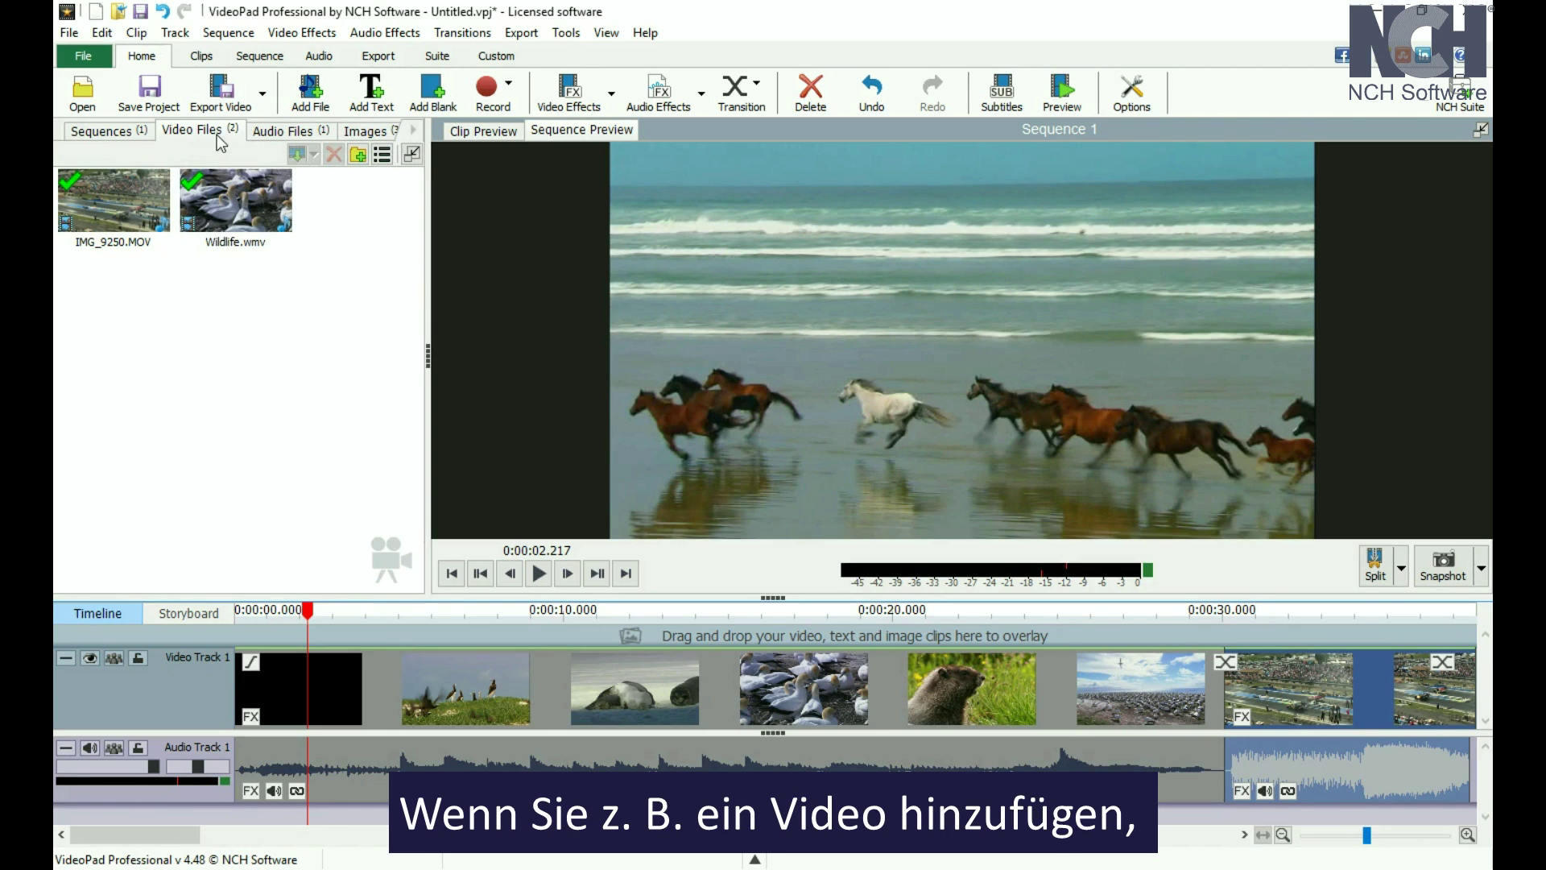
pyautogui.click(286, 134)
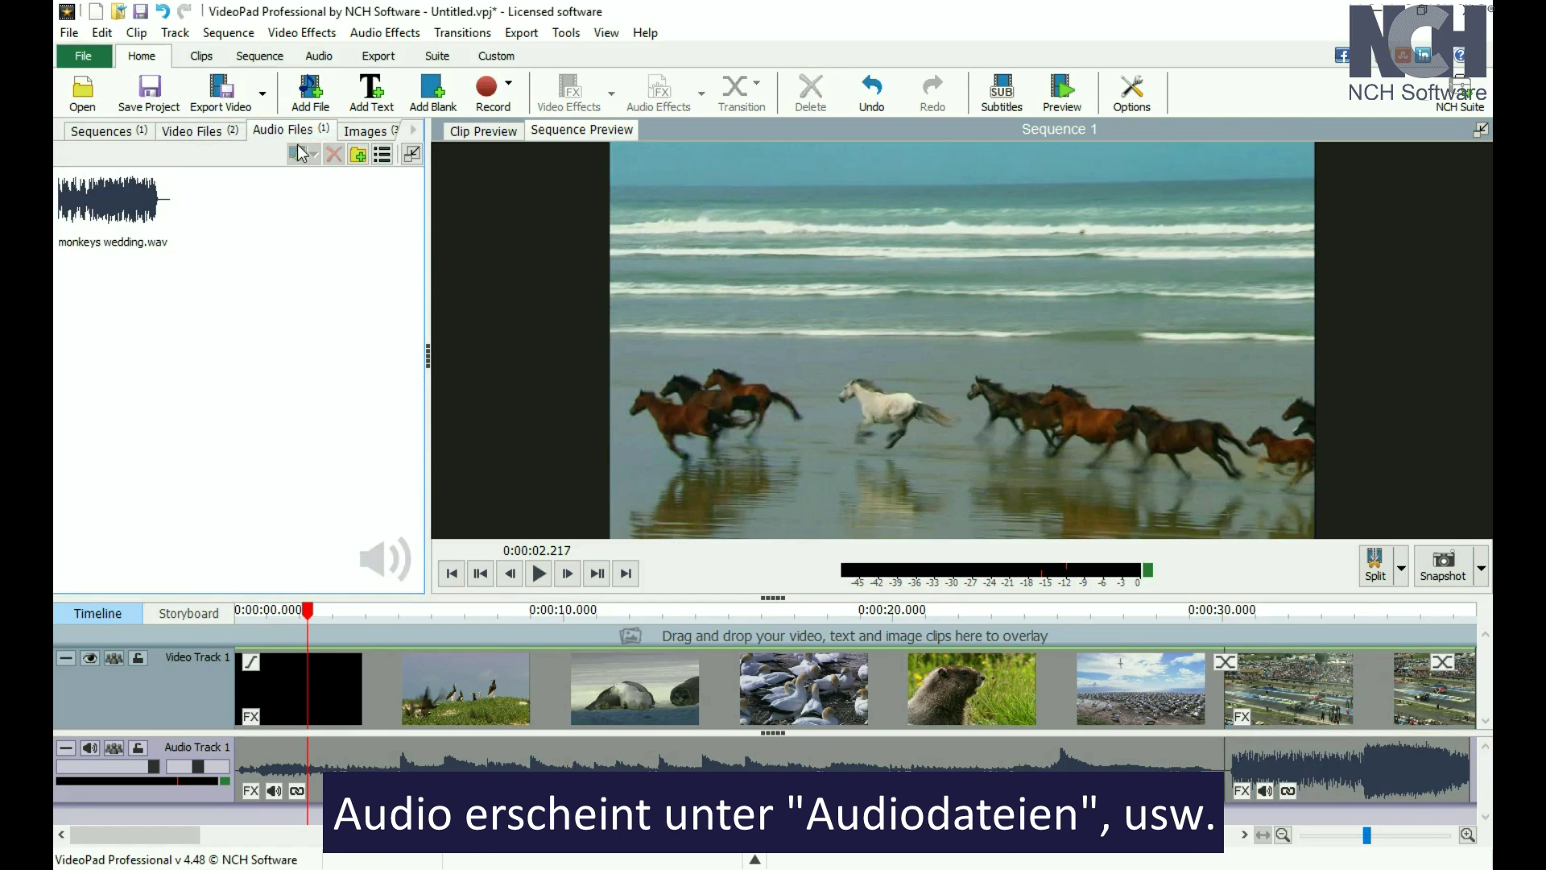
pyautogui.click(365, 133)
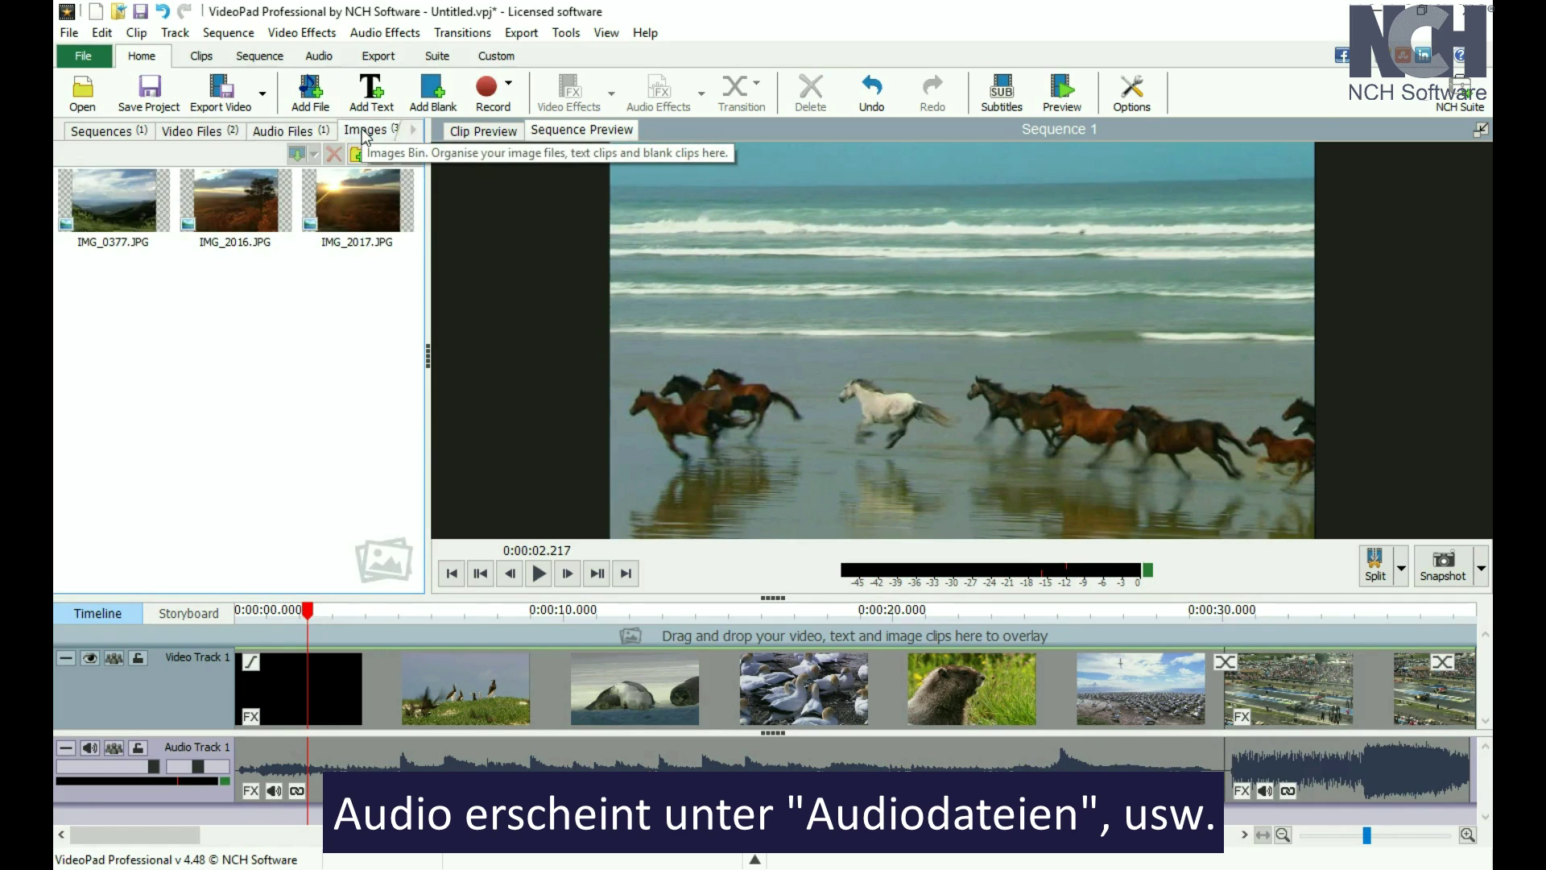
pyautogui.click(197, 134)
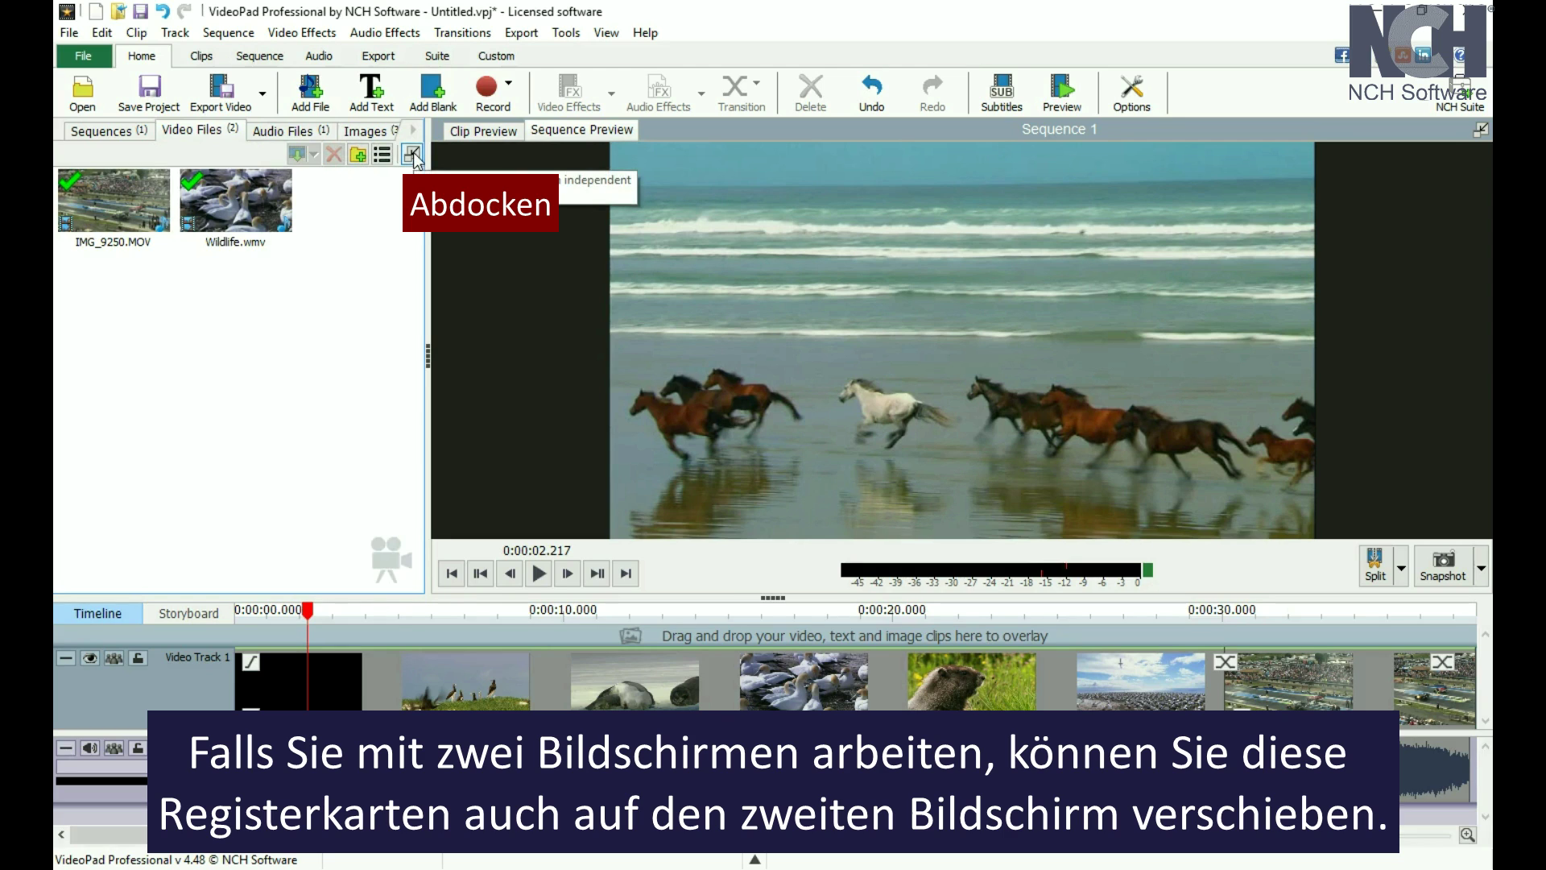
# - Float, reposition and re-dock the media bin, then load IMG_9250.MOV in Clip Preview
pyautogui.click(413, 155)
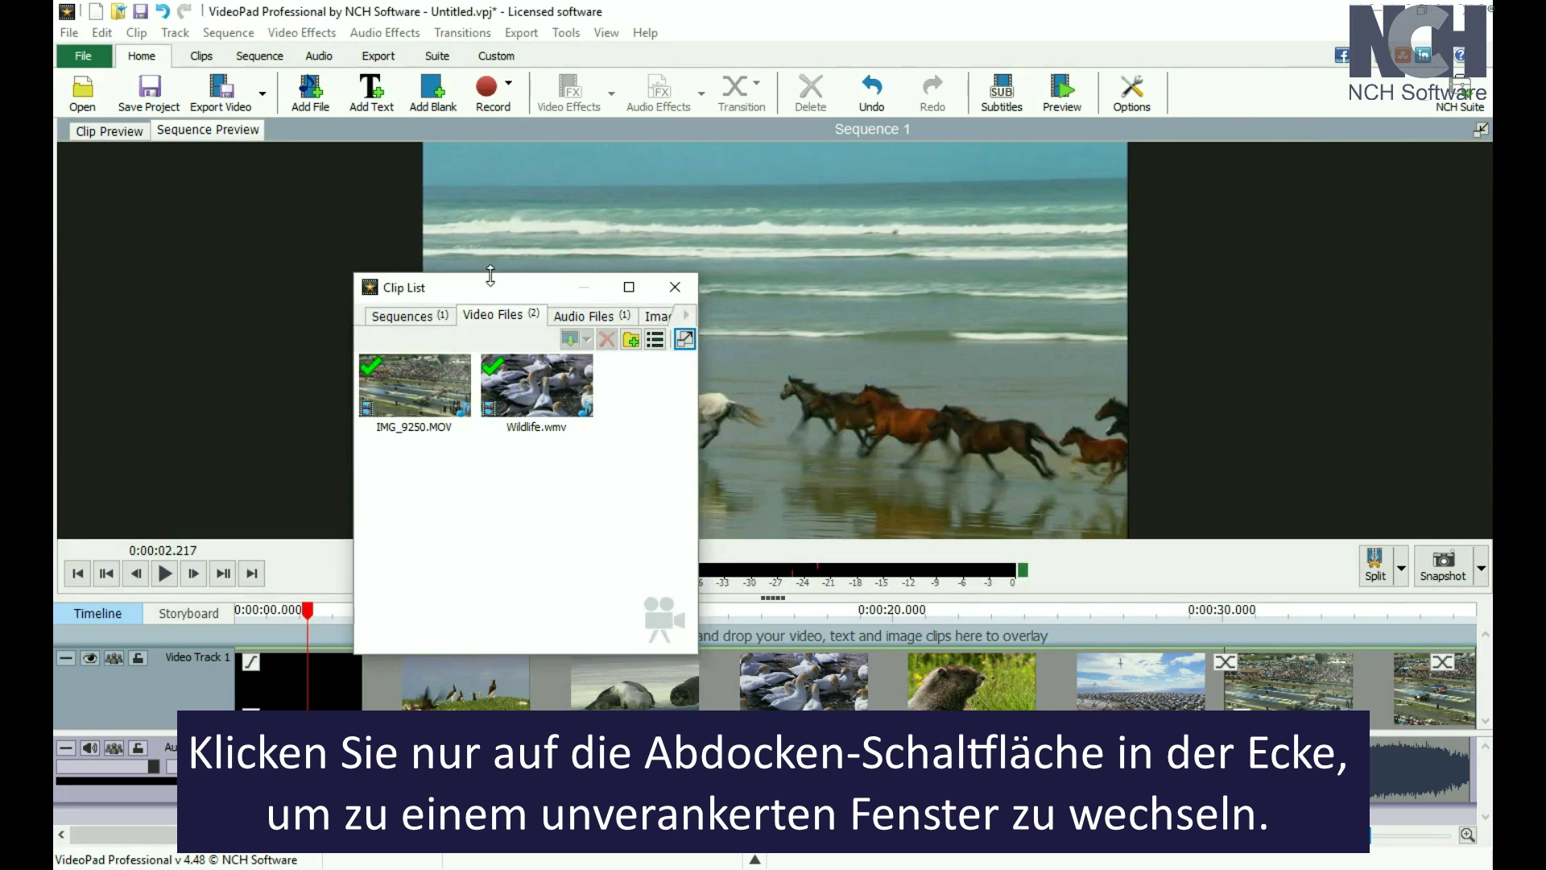
pyautogui.moveTo(496, 294); pyautogui.dragTo(669, 186)
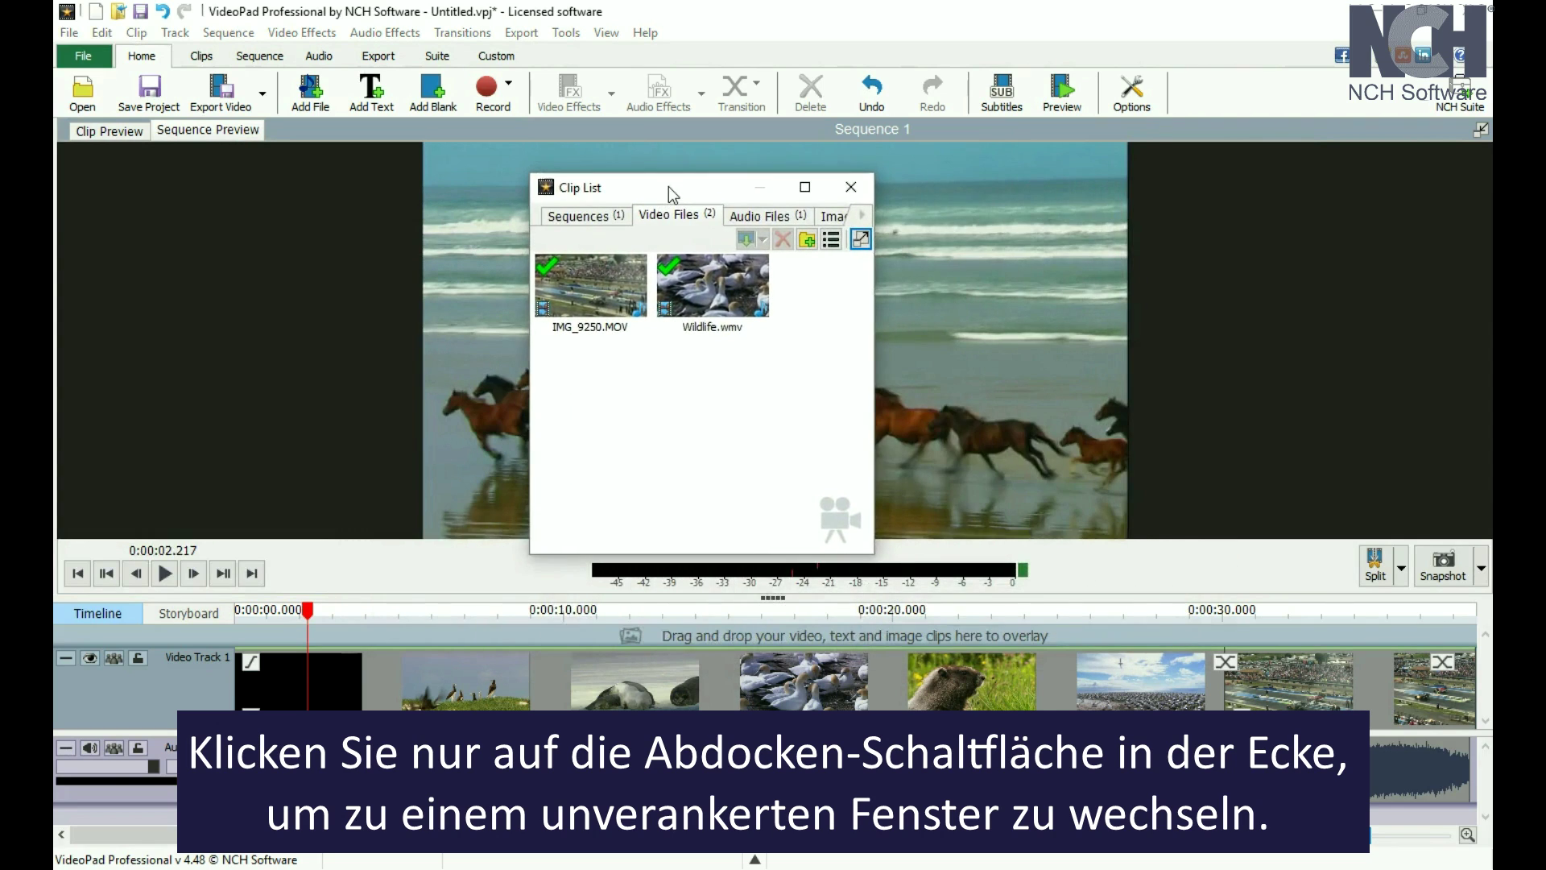
pyautogui.click(860, 238)
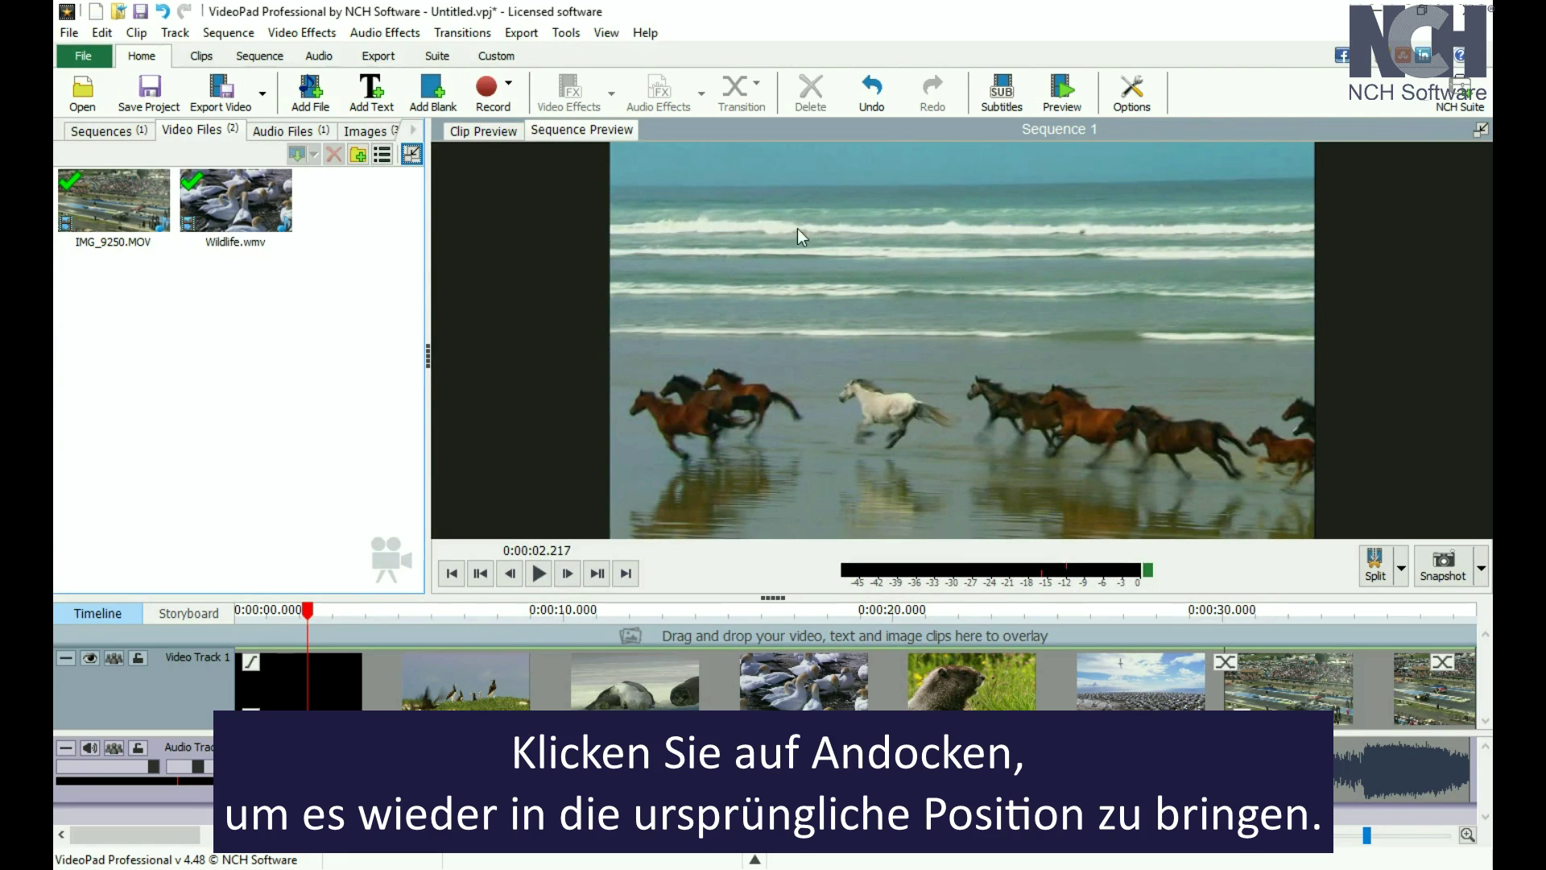
pyautogui.click(138, 201)
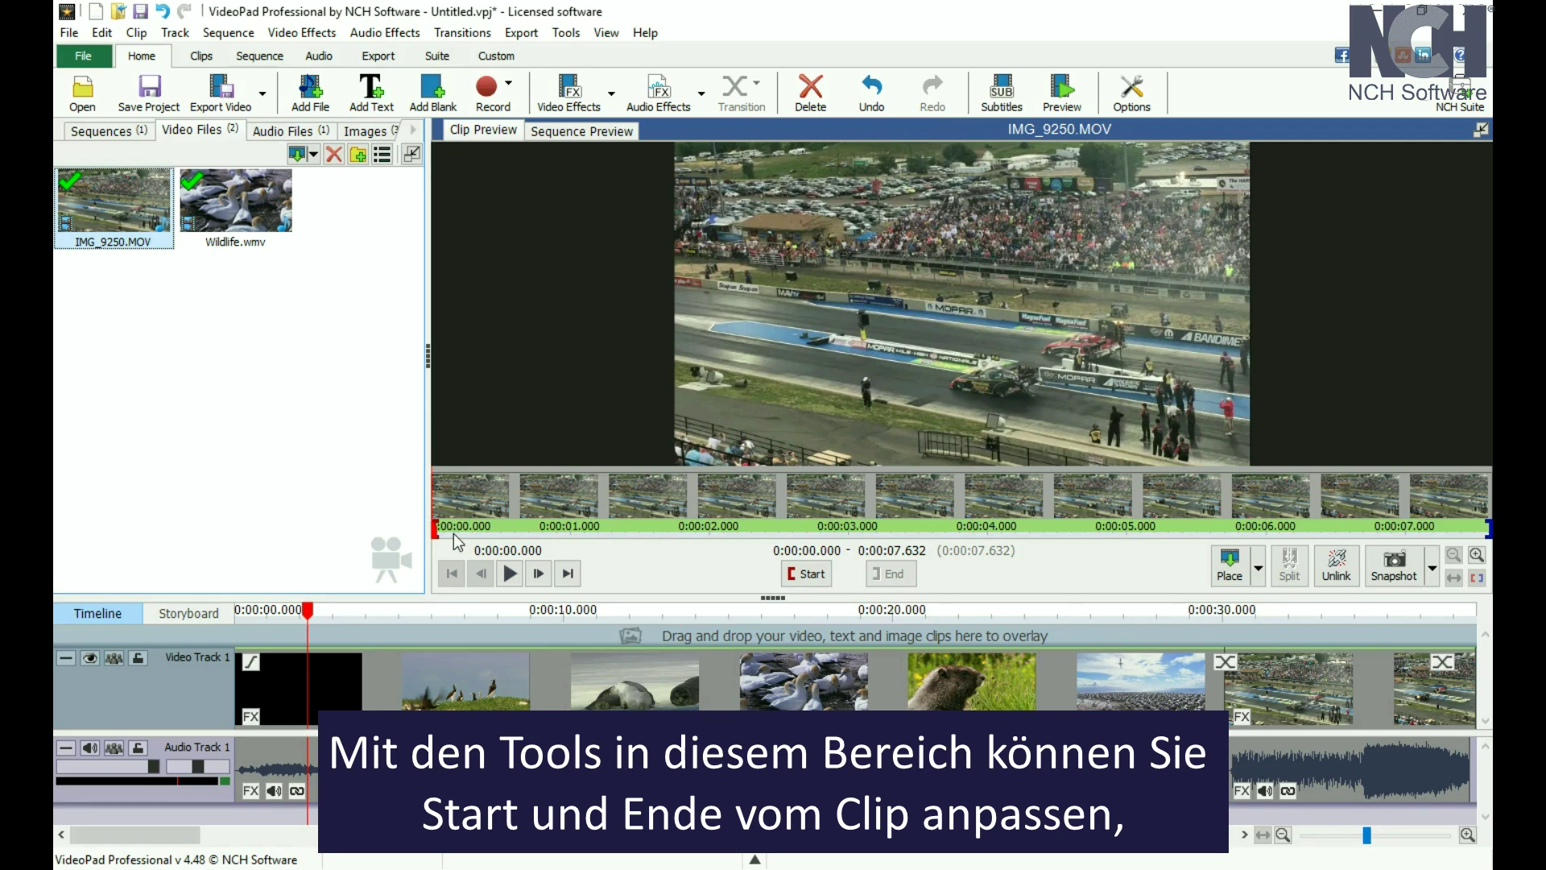
# - Mark IMG_9250.MOV's start at 0:00:01.820 and its end at 0:00:05.258
pyautogui.moveTo(446, 525); pyautogui.dragTo(684, 527)
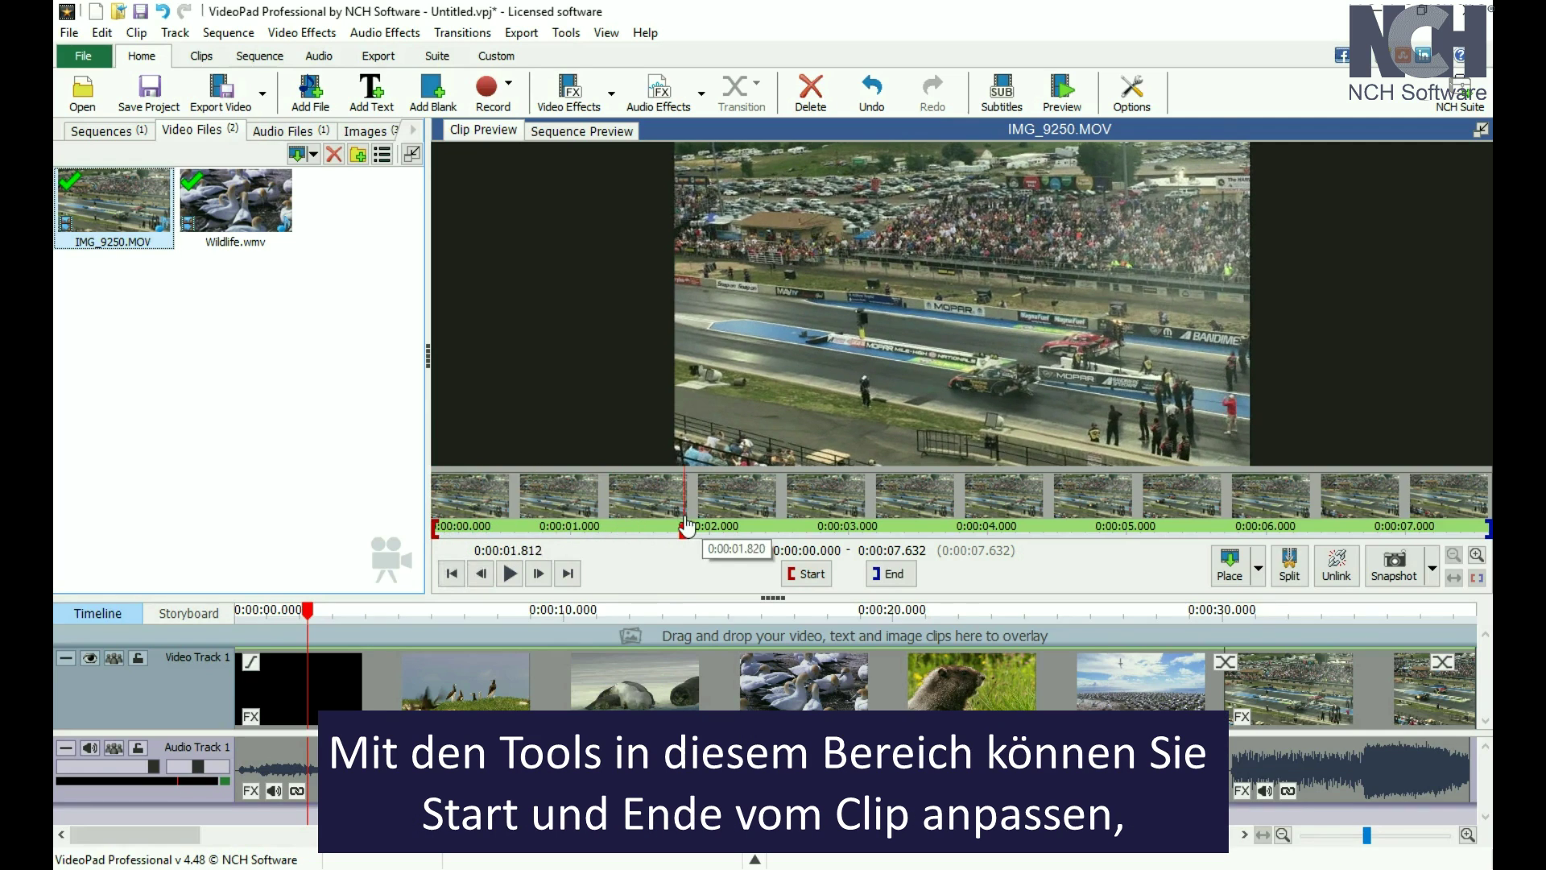
pyautogui.click(806, 574)
pyautogui.click(1161, 523)
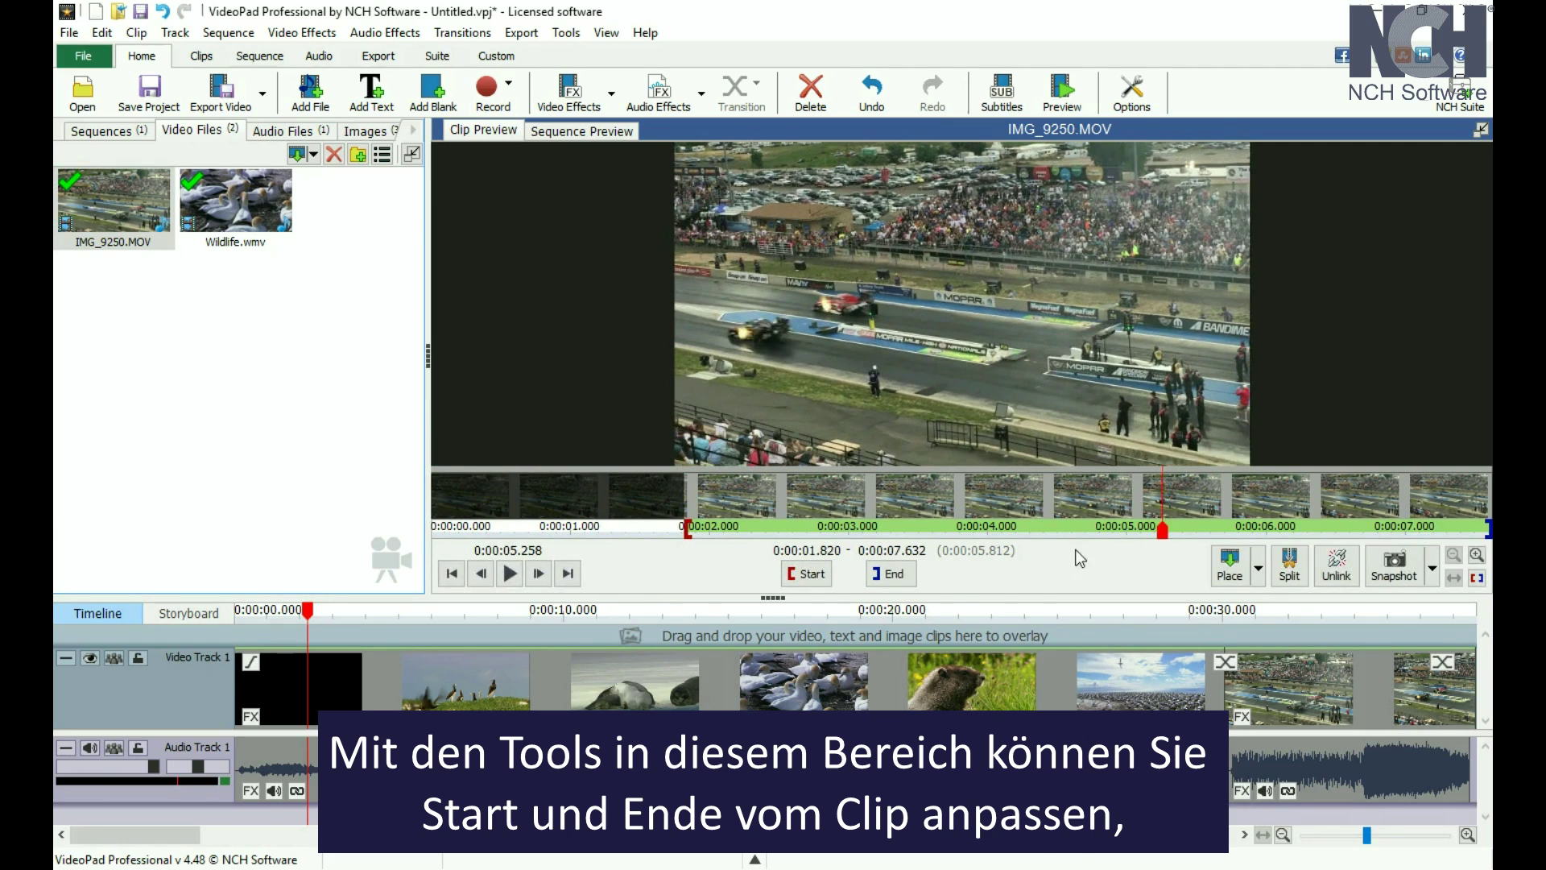
pyautogui.click(891, 574)
# - Move the clip playhead to 0:00:03.373 and zoom the clip strip around the marked range
pyautogui.click(900, 528)
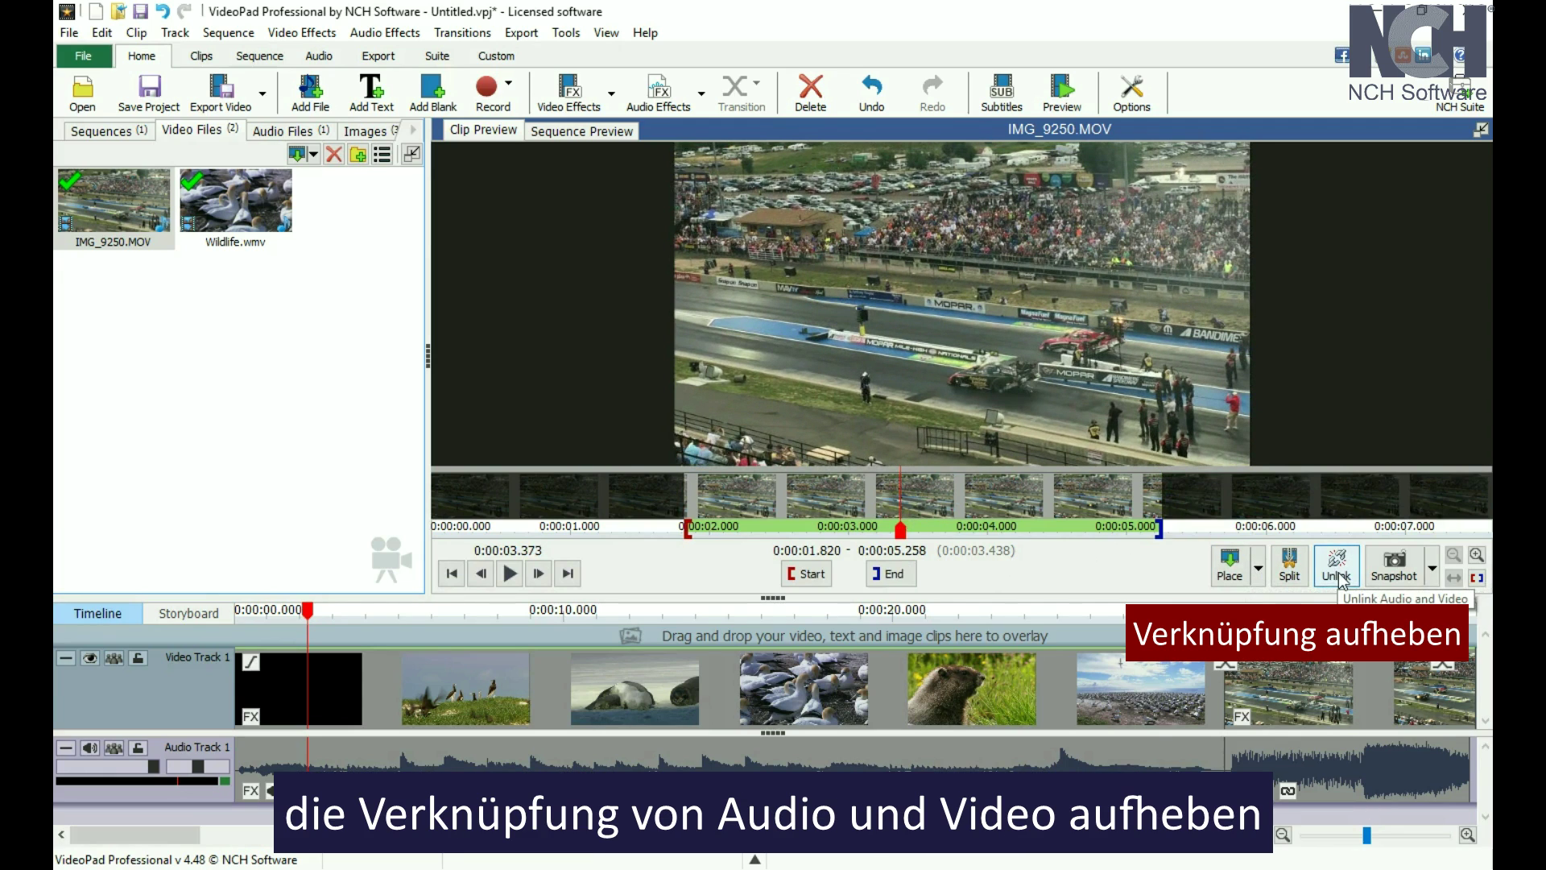
pyautogui.click(1477, 578)
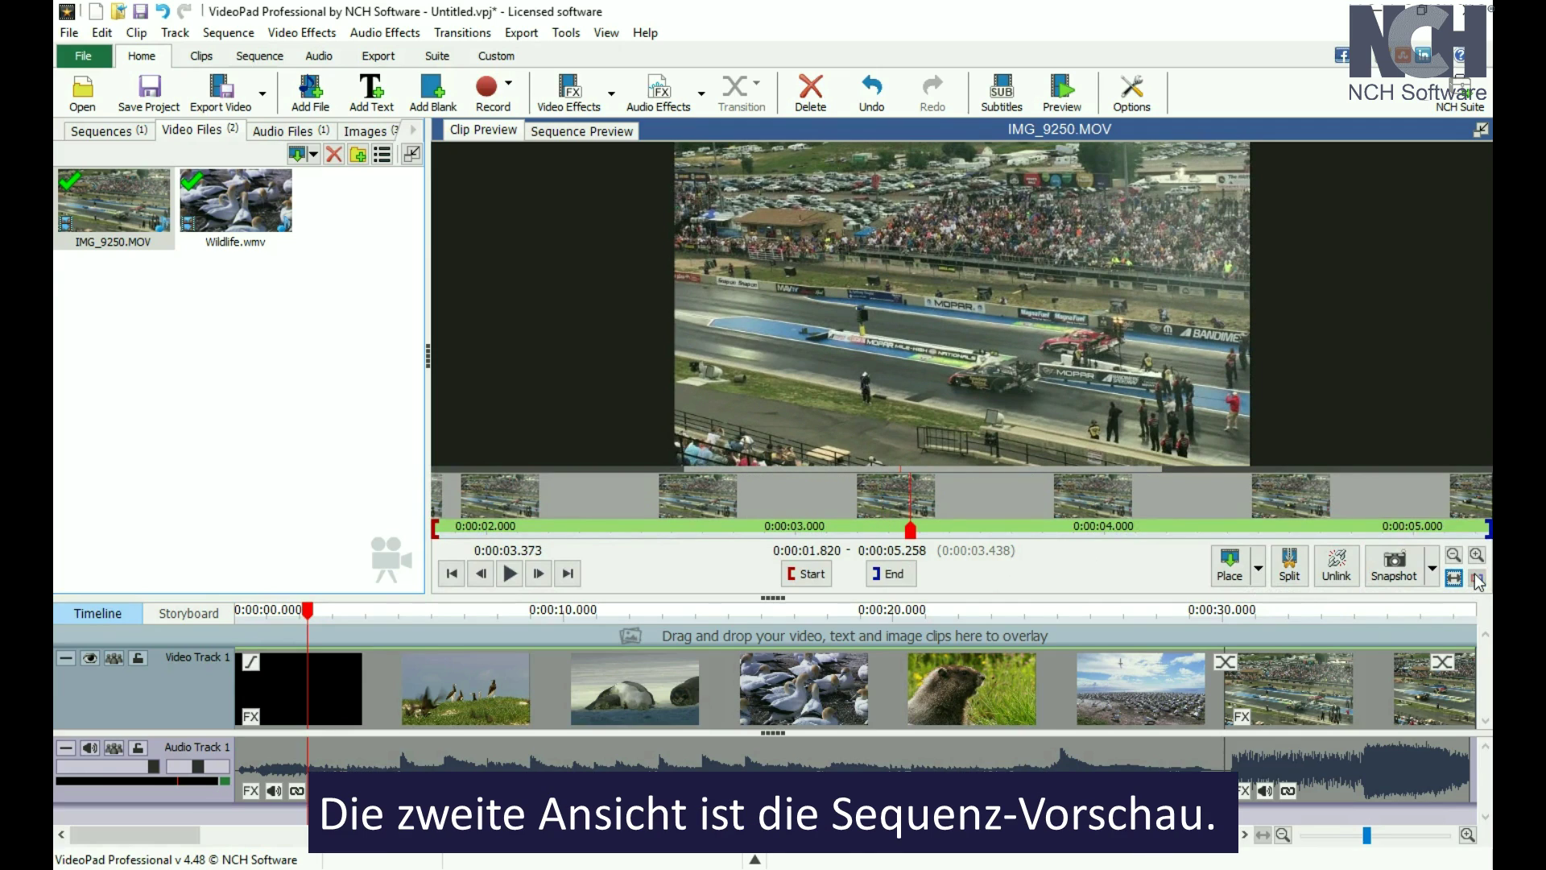
pyautogui.click(1477, 555)
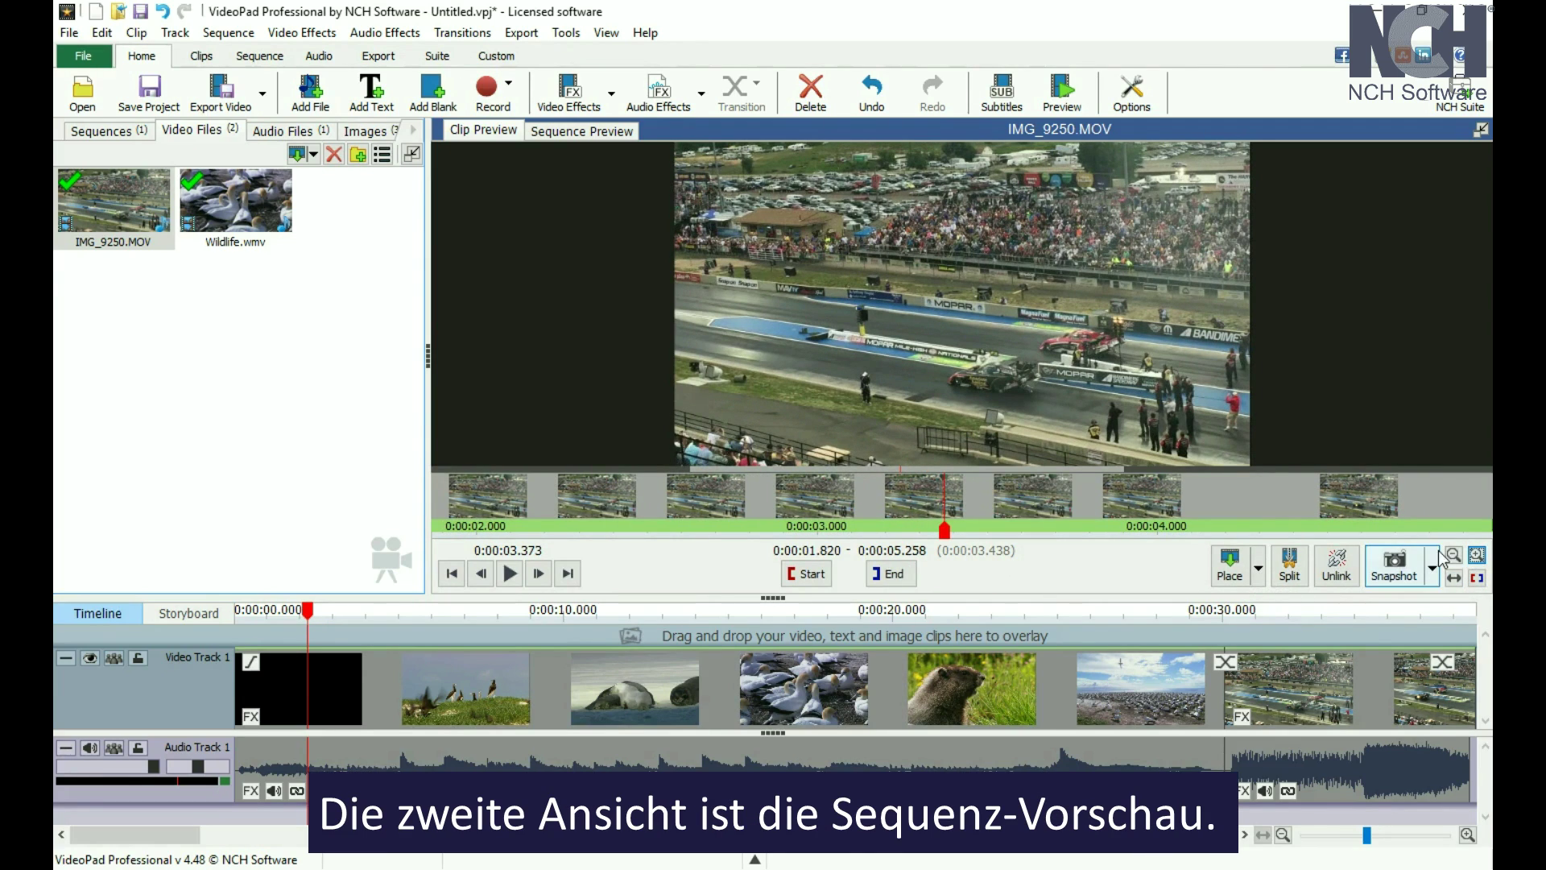
pyautogui.click(1453, 555)
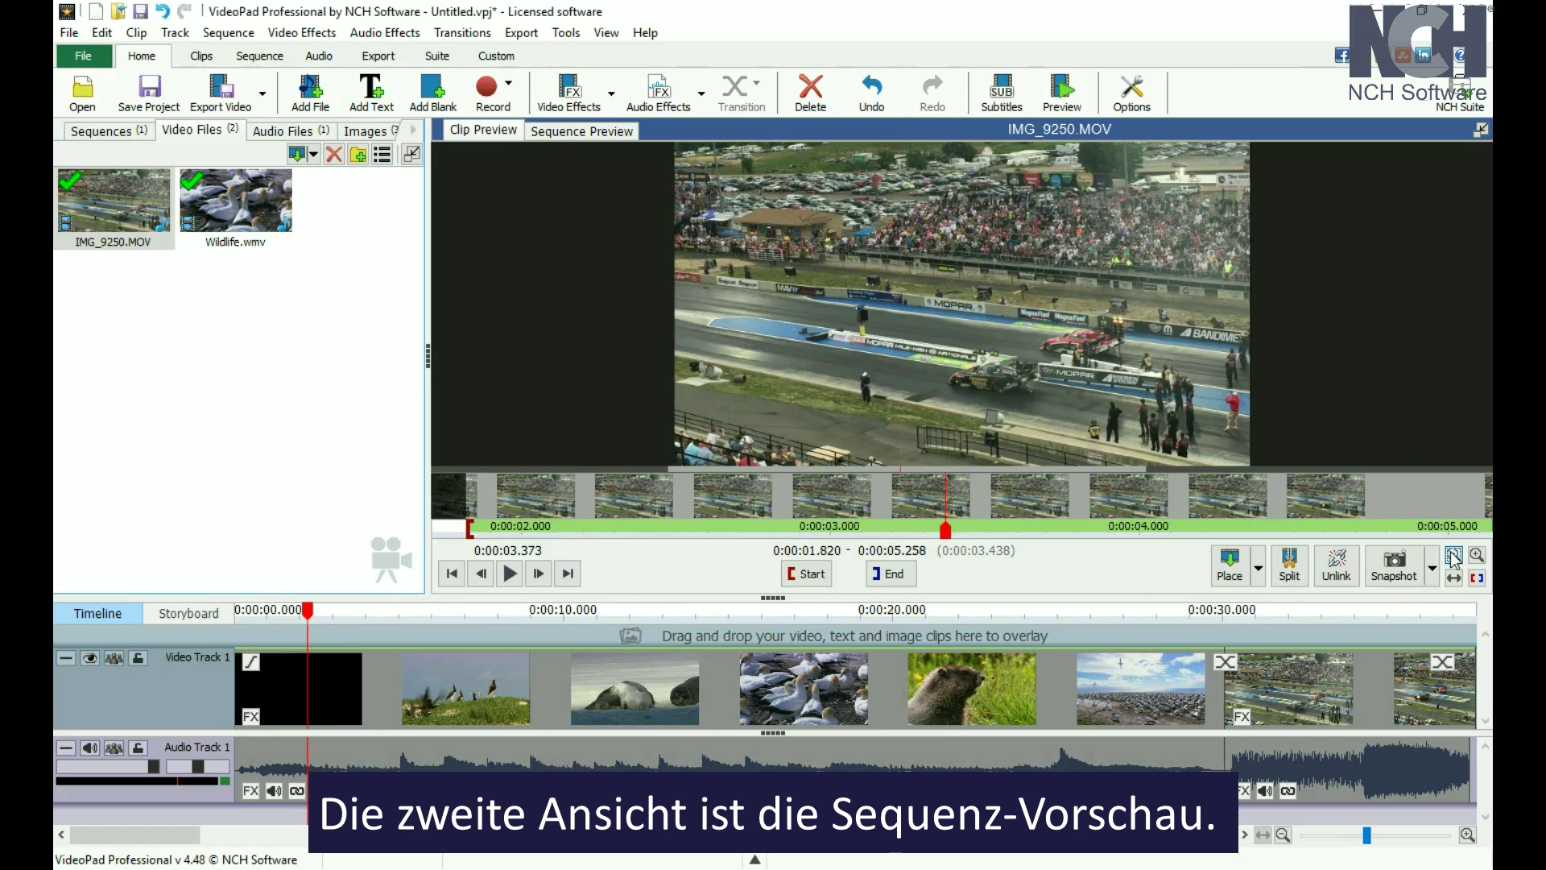
# - Switch between the Clip and Sequence previews, ending on the Sequence Preview
pyautogui.click(562, 131)
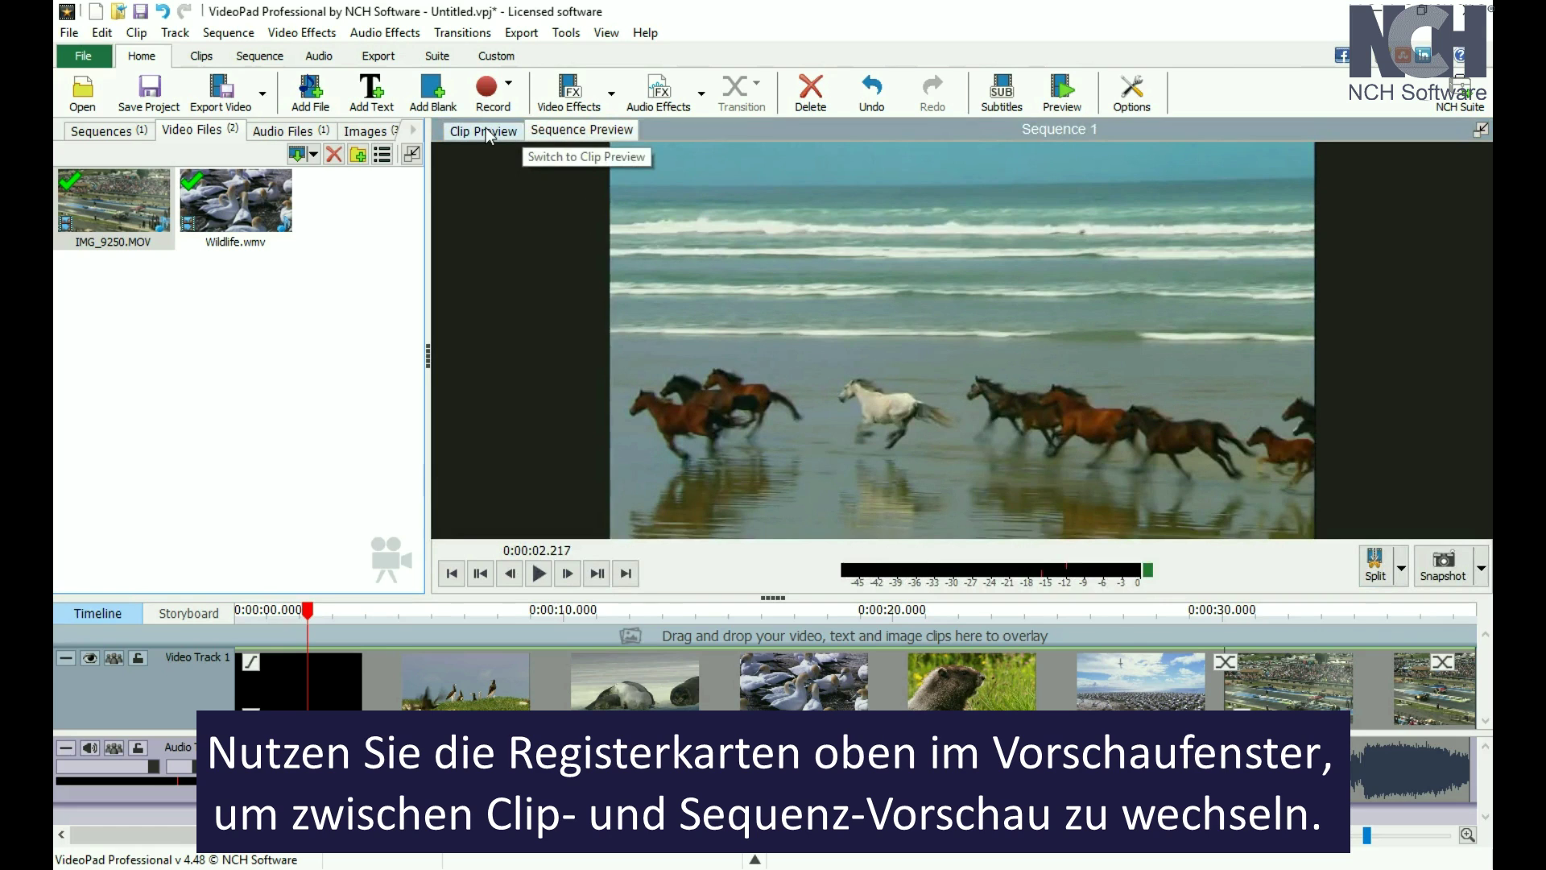
pyautogui.click(485, 130)
pyautogui.click(600, 134)
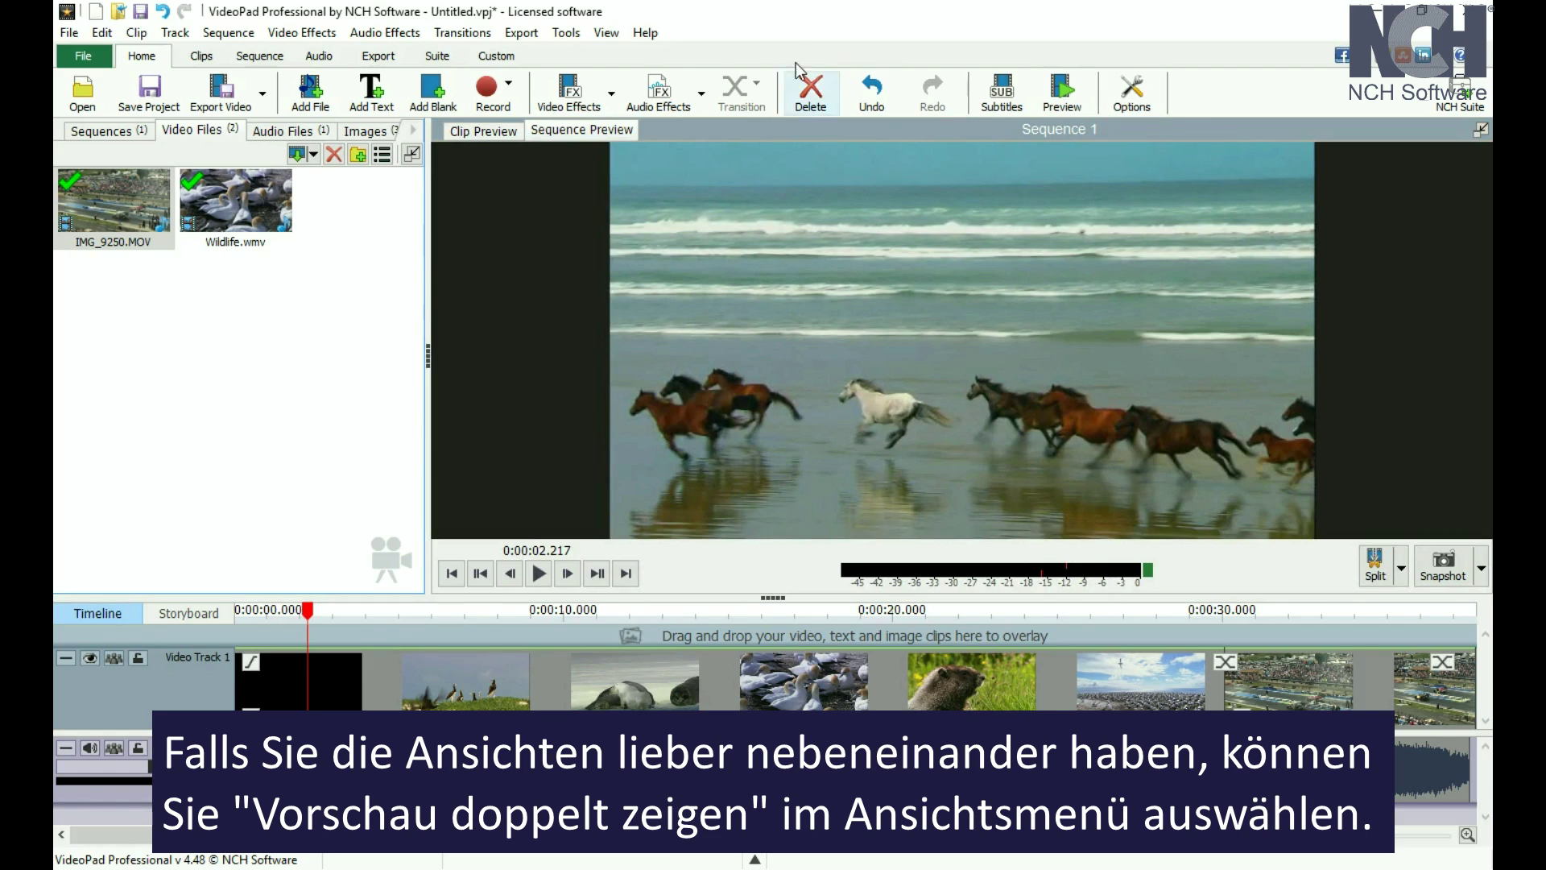
# - Turn dual previews on and off, then float and re-dock the Sequence Preview
pyautogui.click(610, 34)
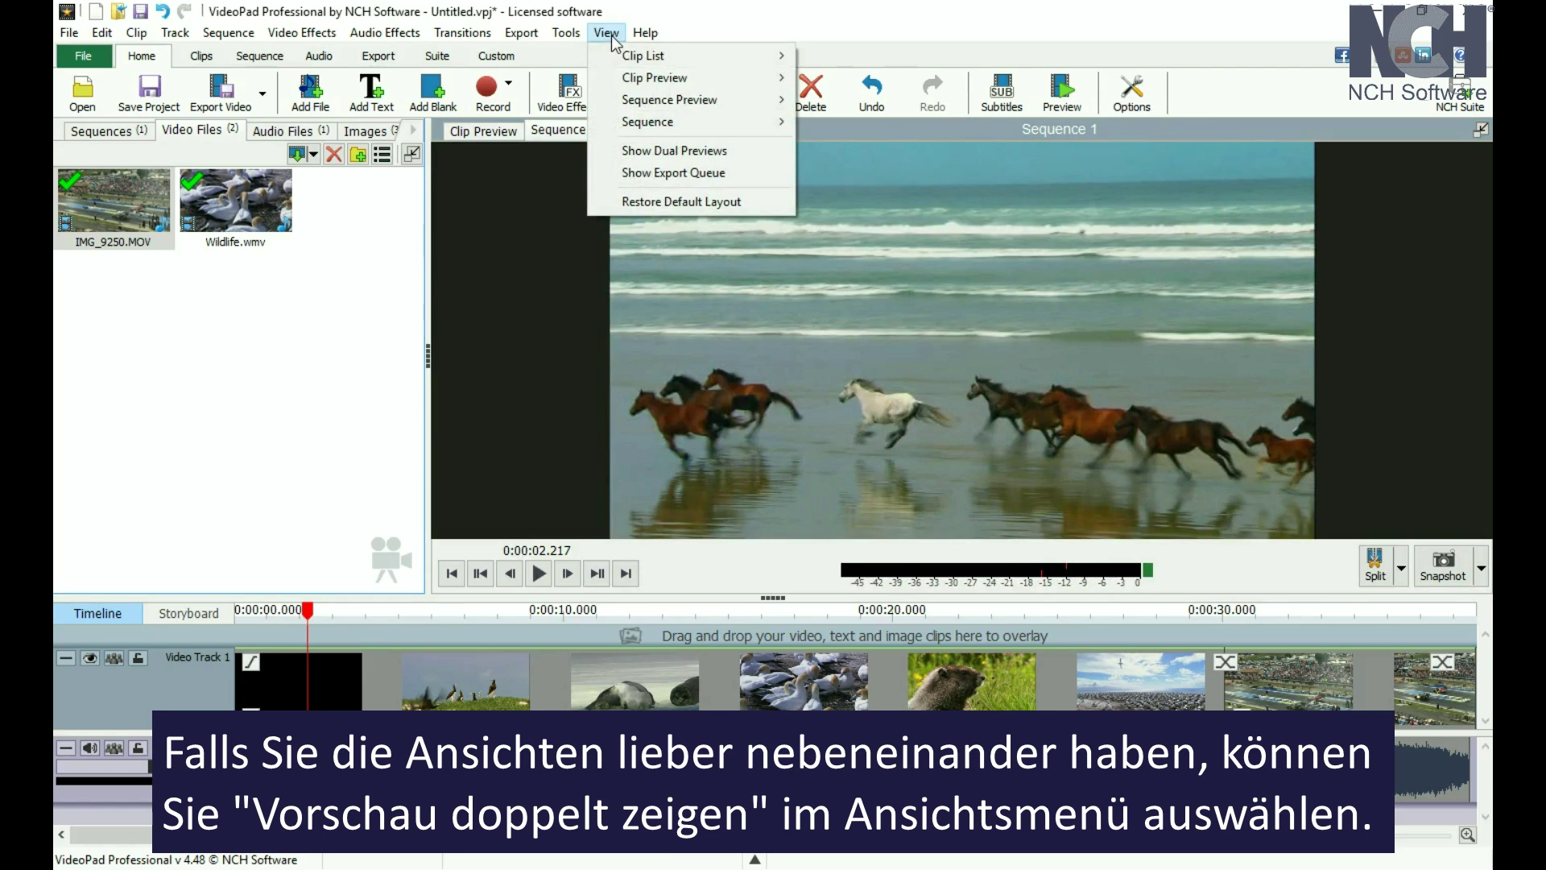
pyautogui.click(649, 150)
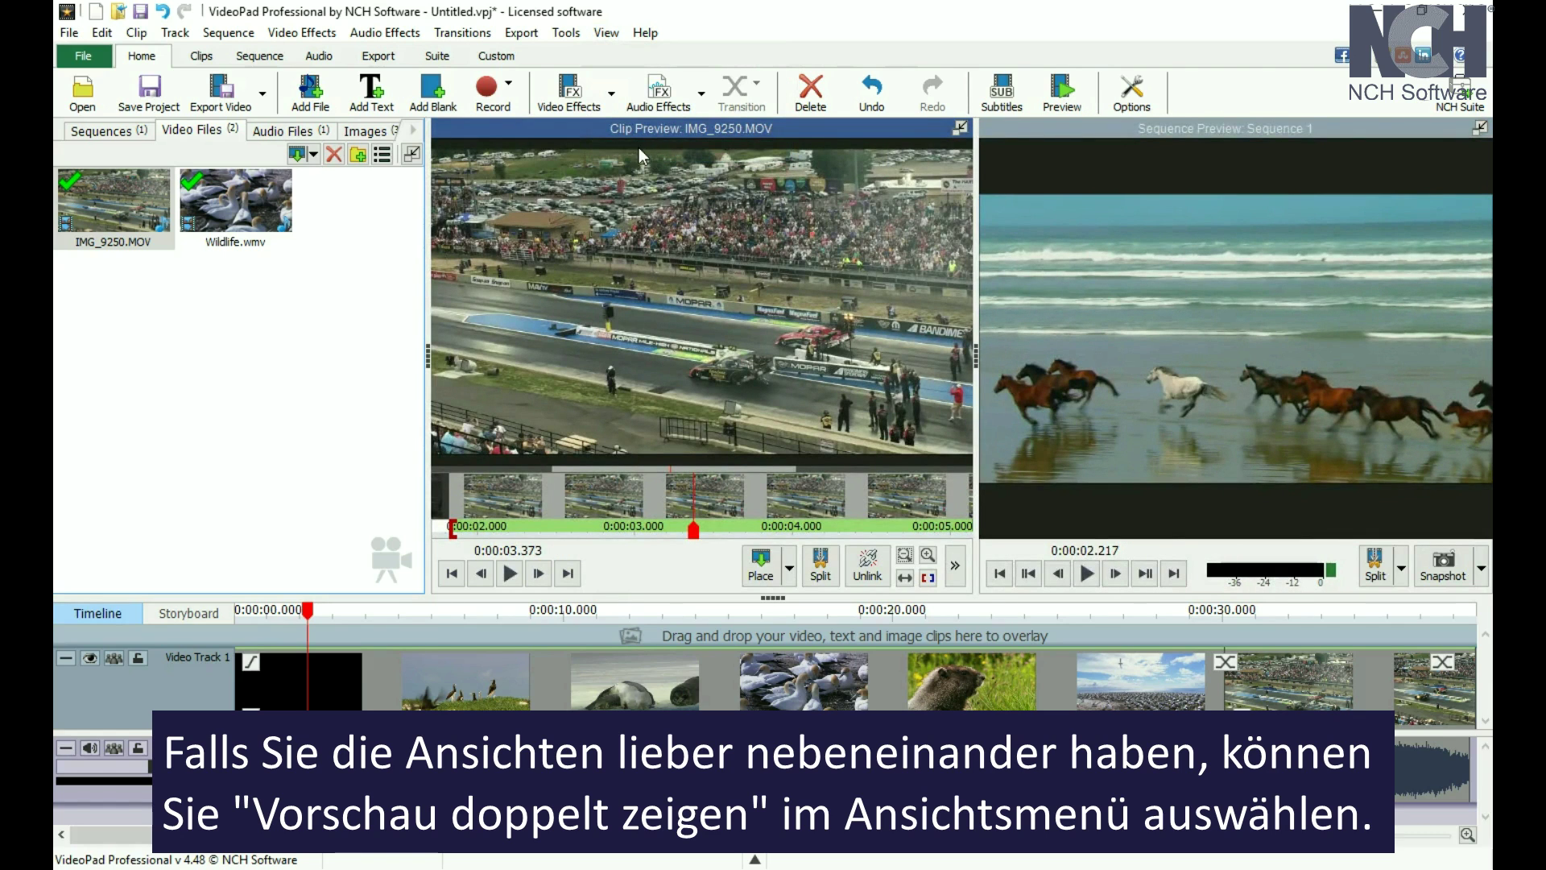
pyautogui.click(607, 33)
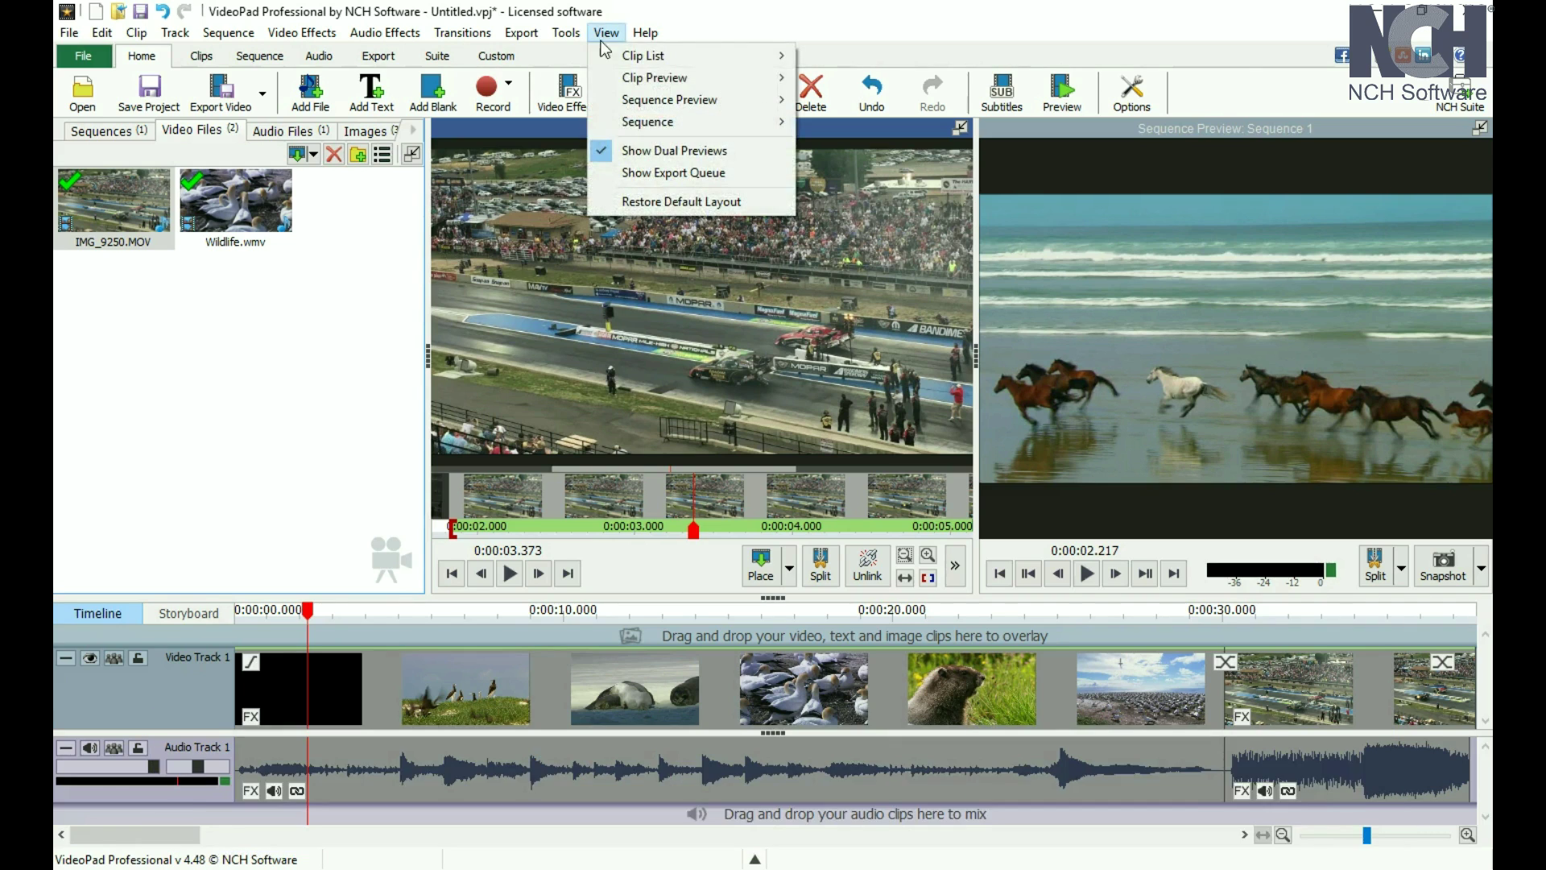
pyautogui.click(649, 150)
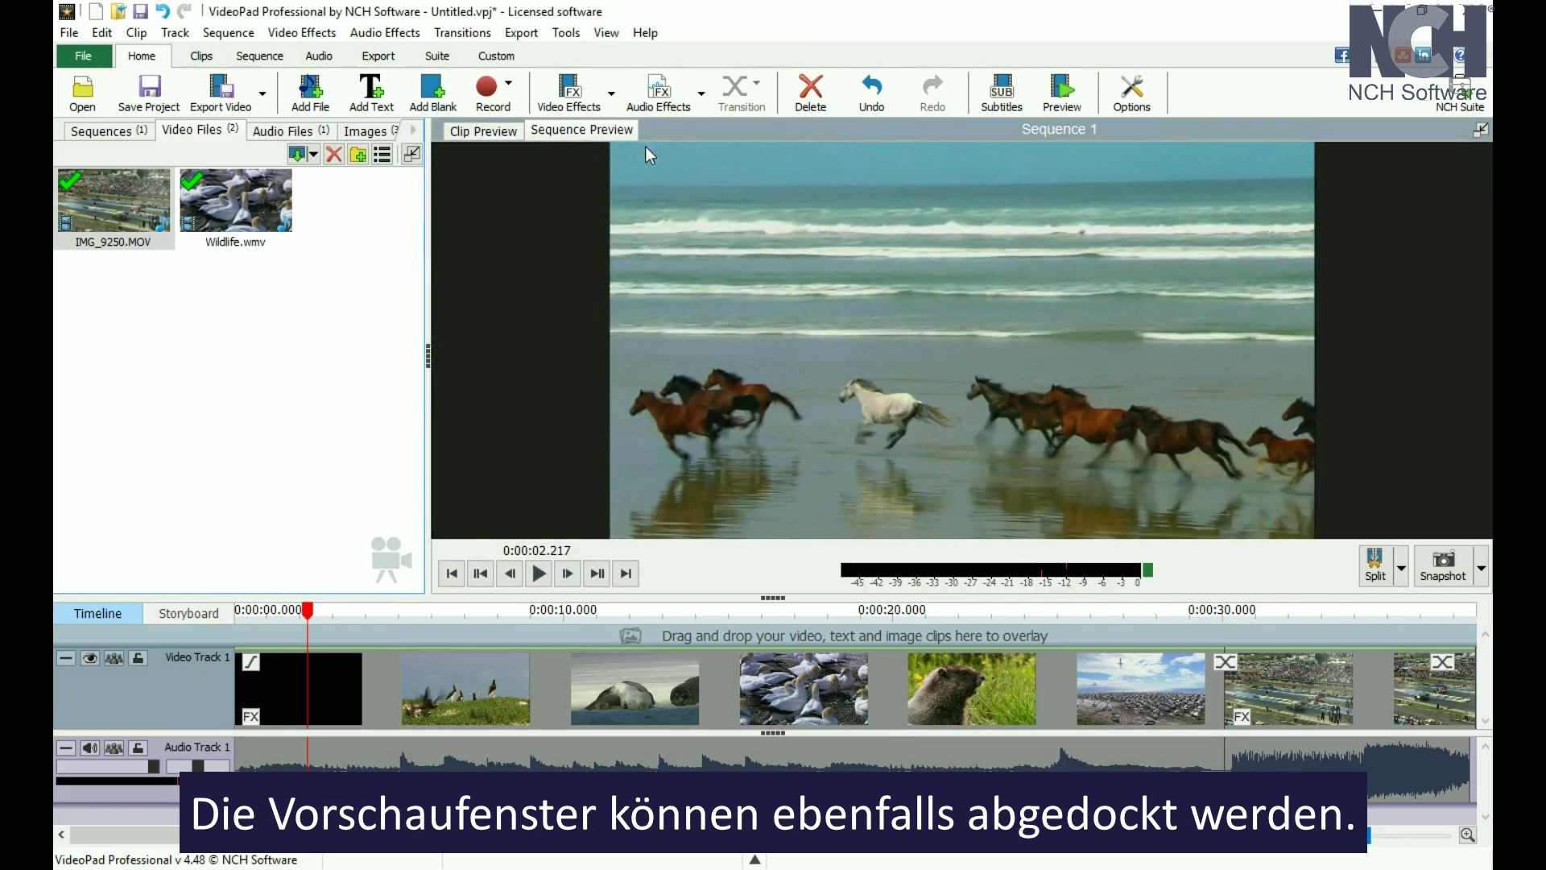
pyautogui.click(1479, 129)
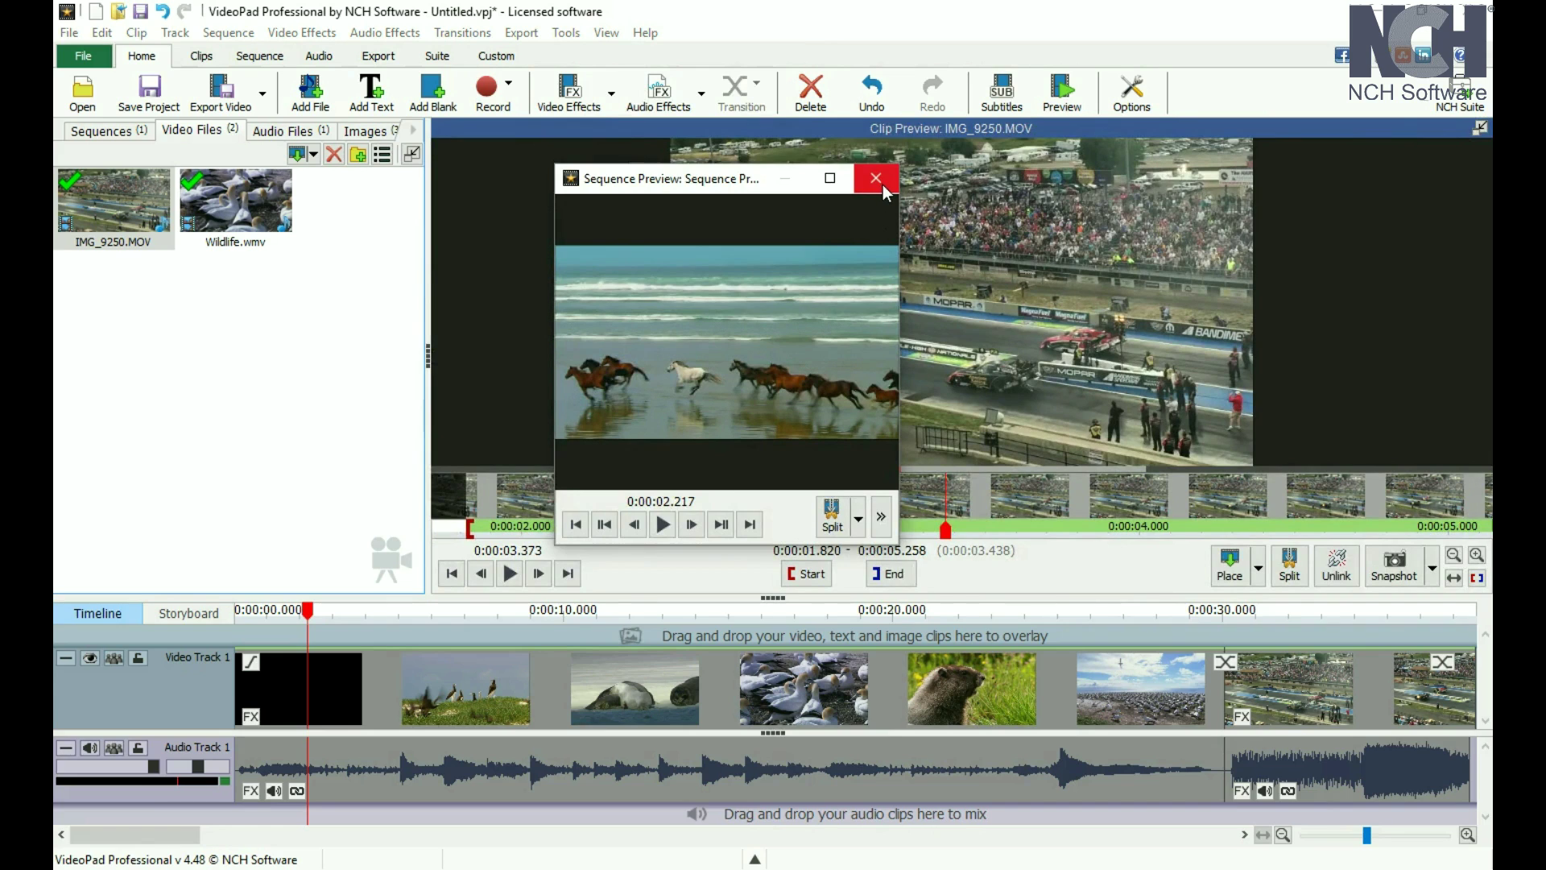
pyautogui.click(876, 178)
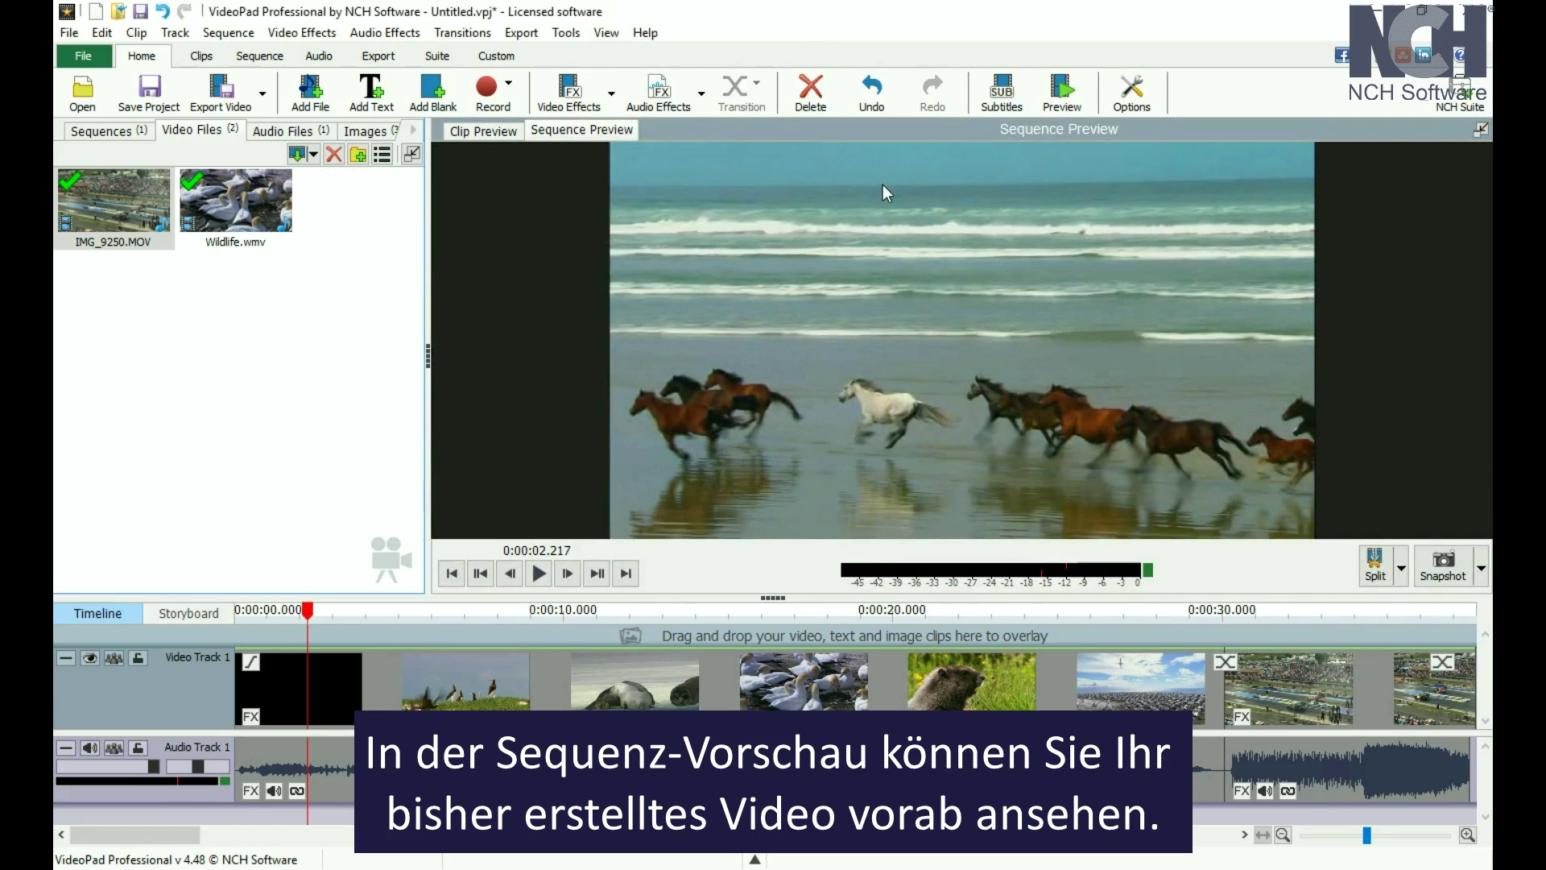
# - Play the sequence, pause at 0:00:04.612, and return to the start
pyautogui.click(534, 573)
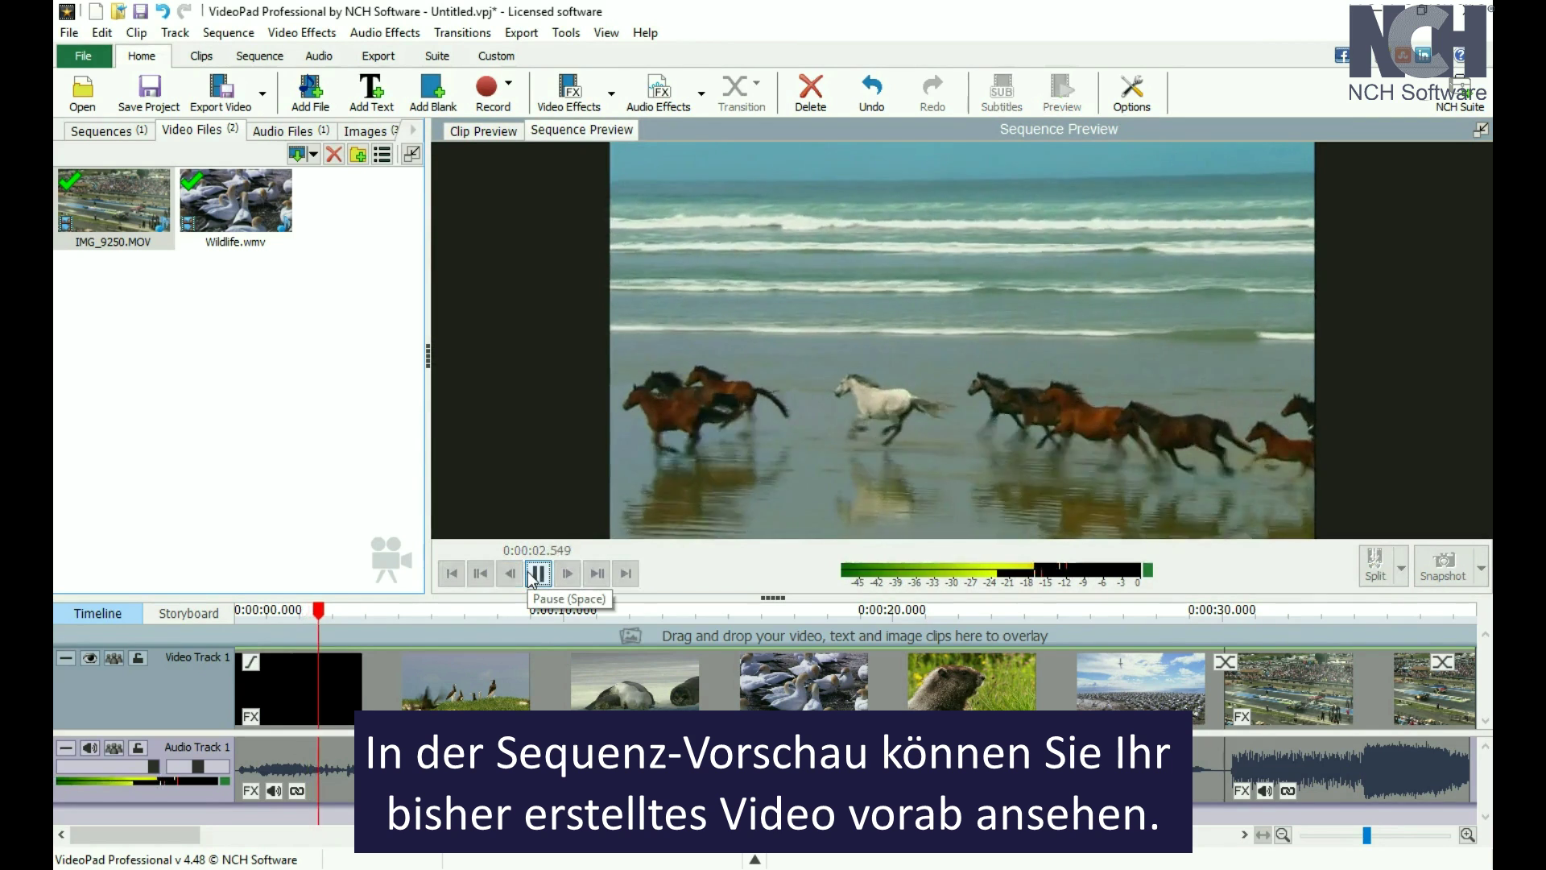
pyautogui.click(534, 574)
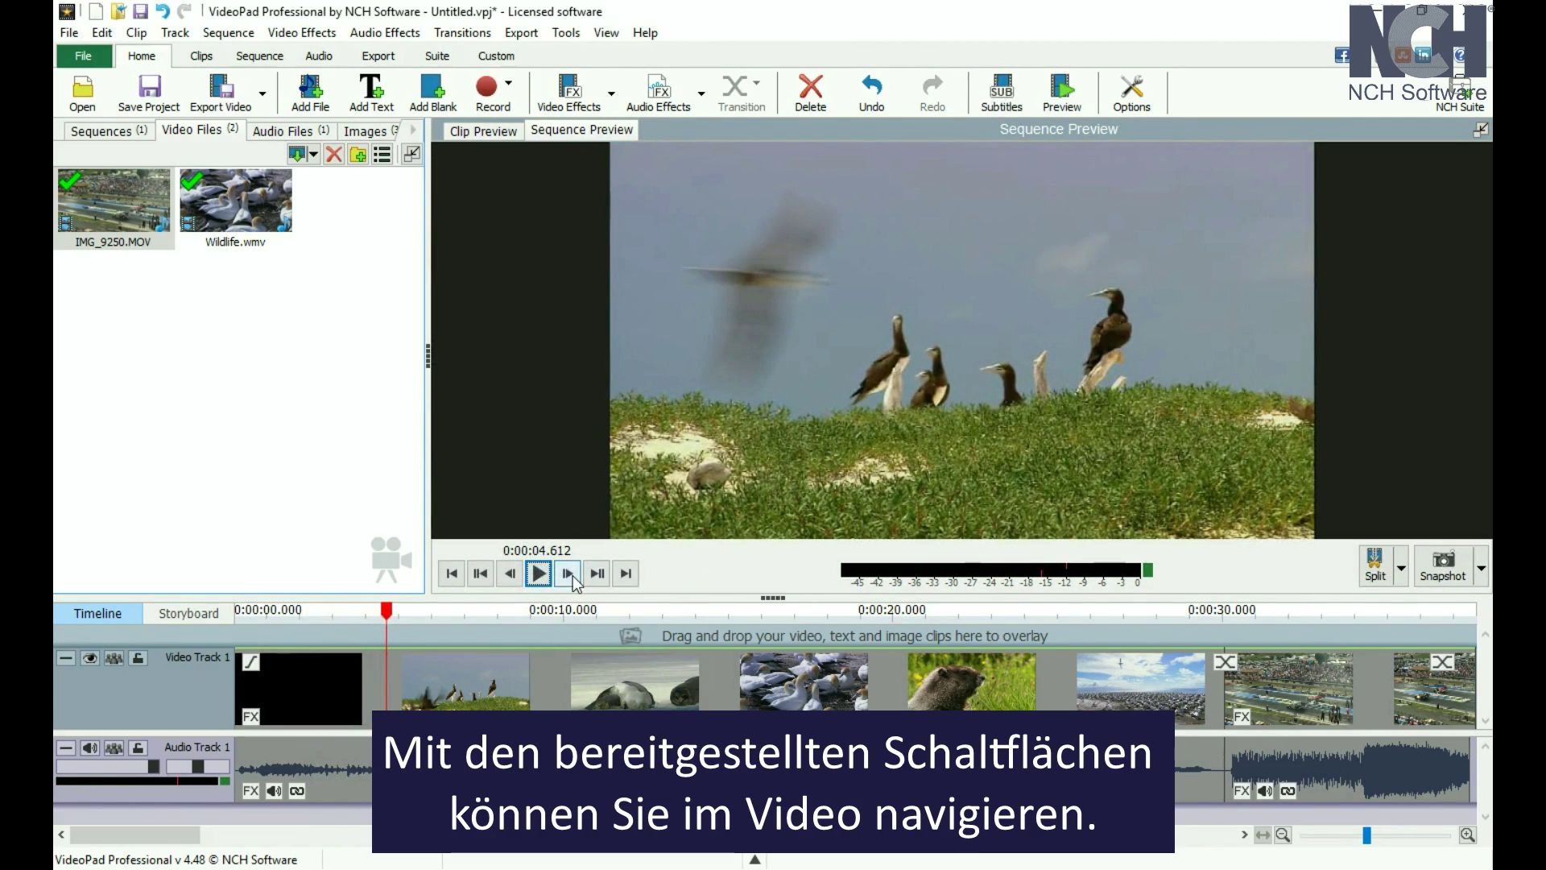
pyautogui.click(451, 573)
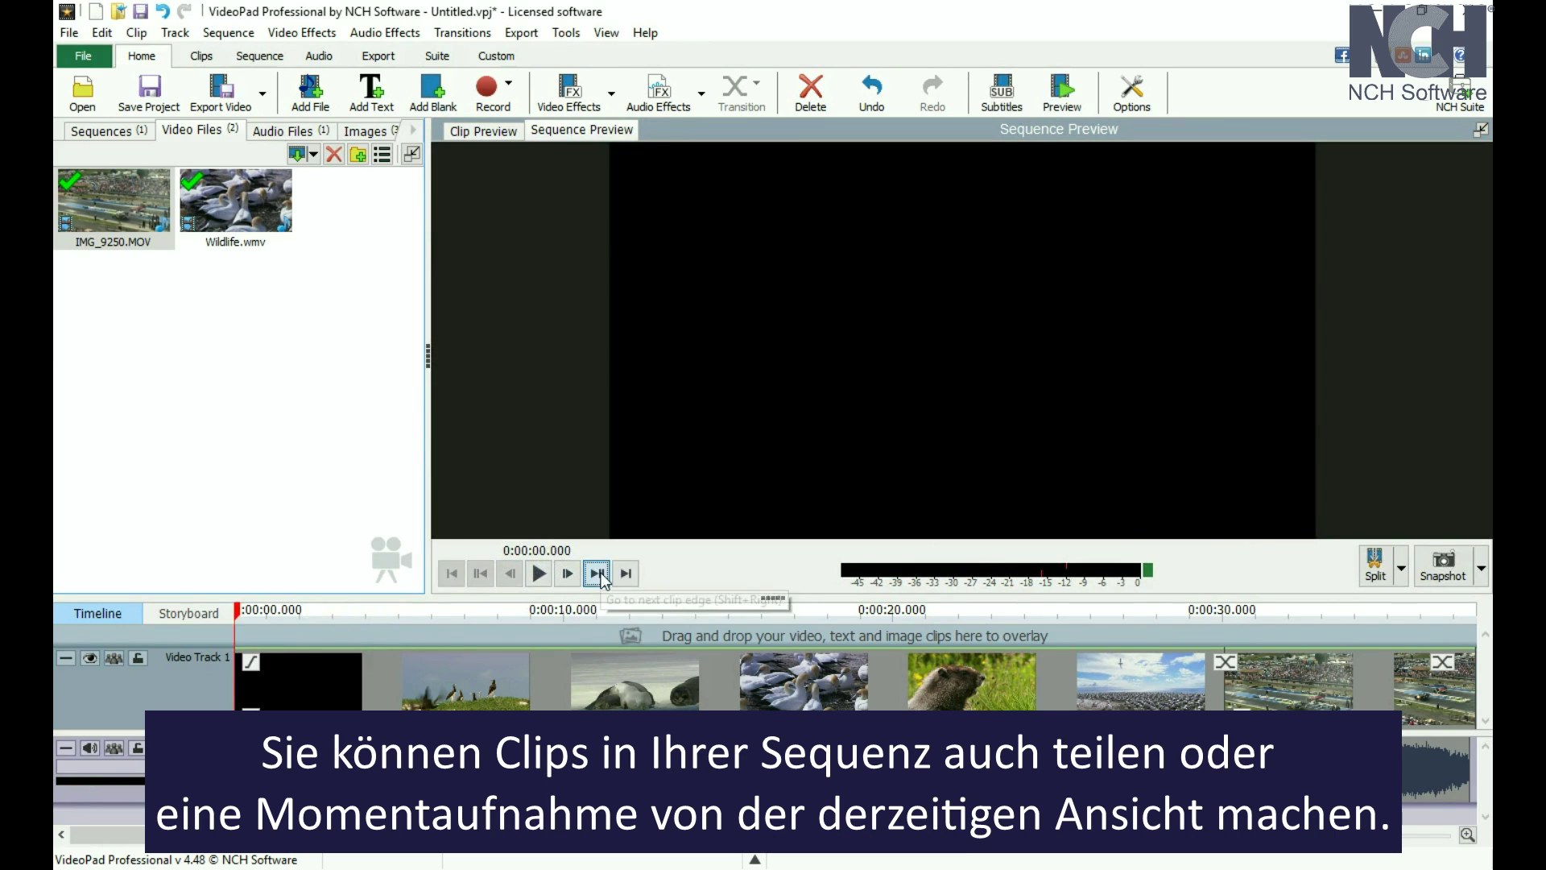
# - Skip to the next clip edge, move into the seal clip, and play until 0:00:09.387
pyautogui.click(597, 573)
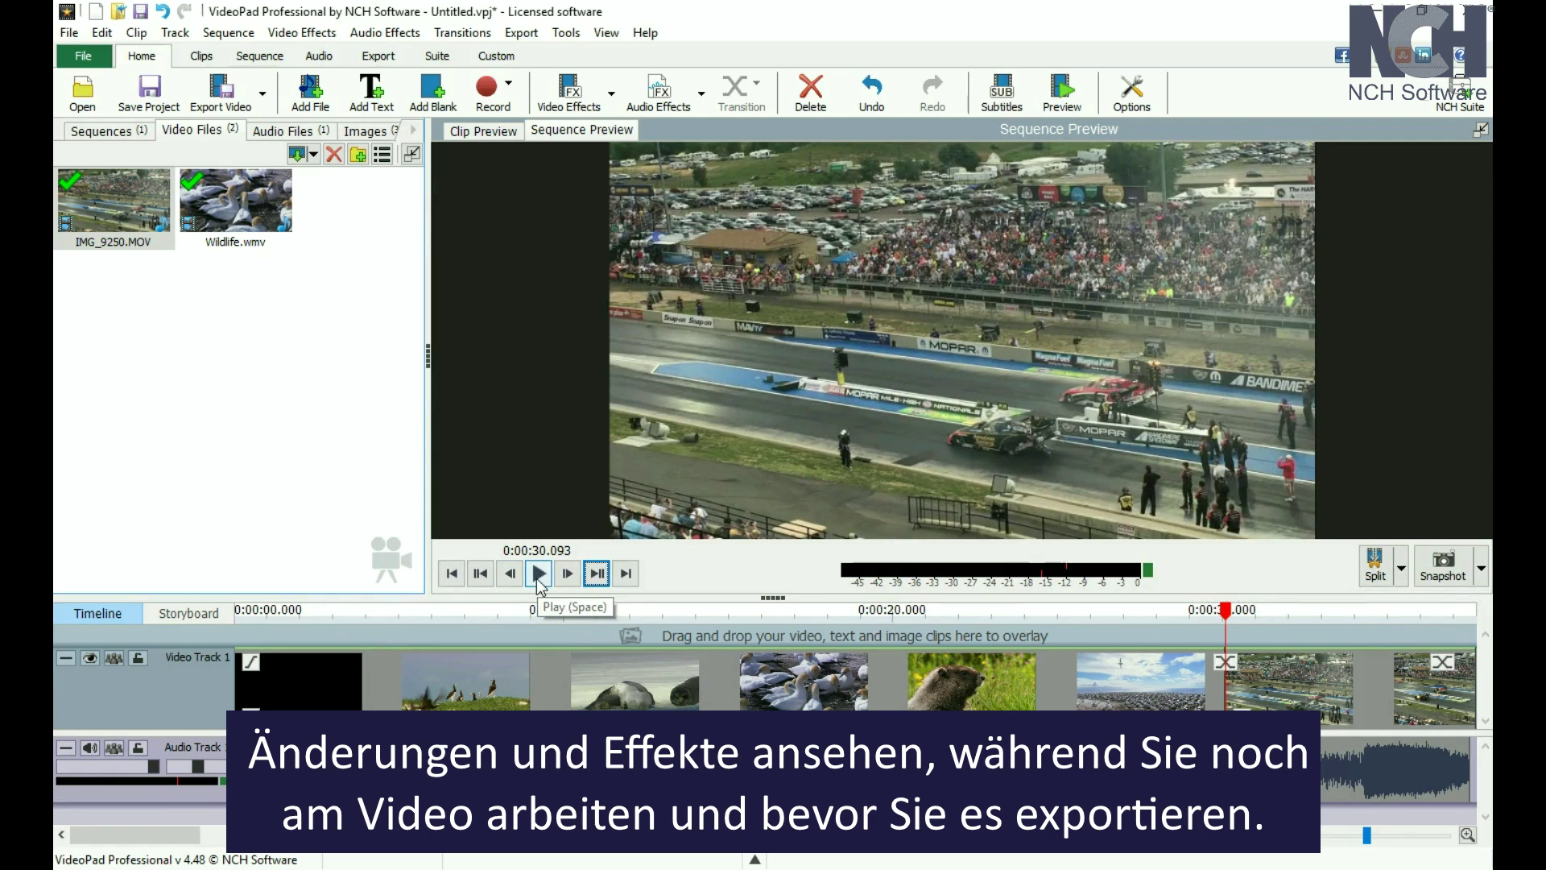
pyautogui.click(525, 618)
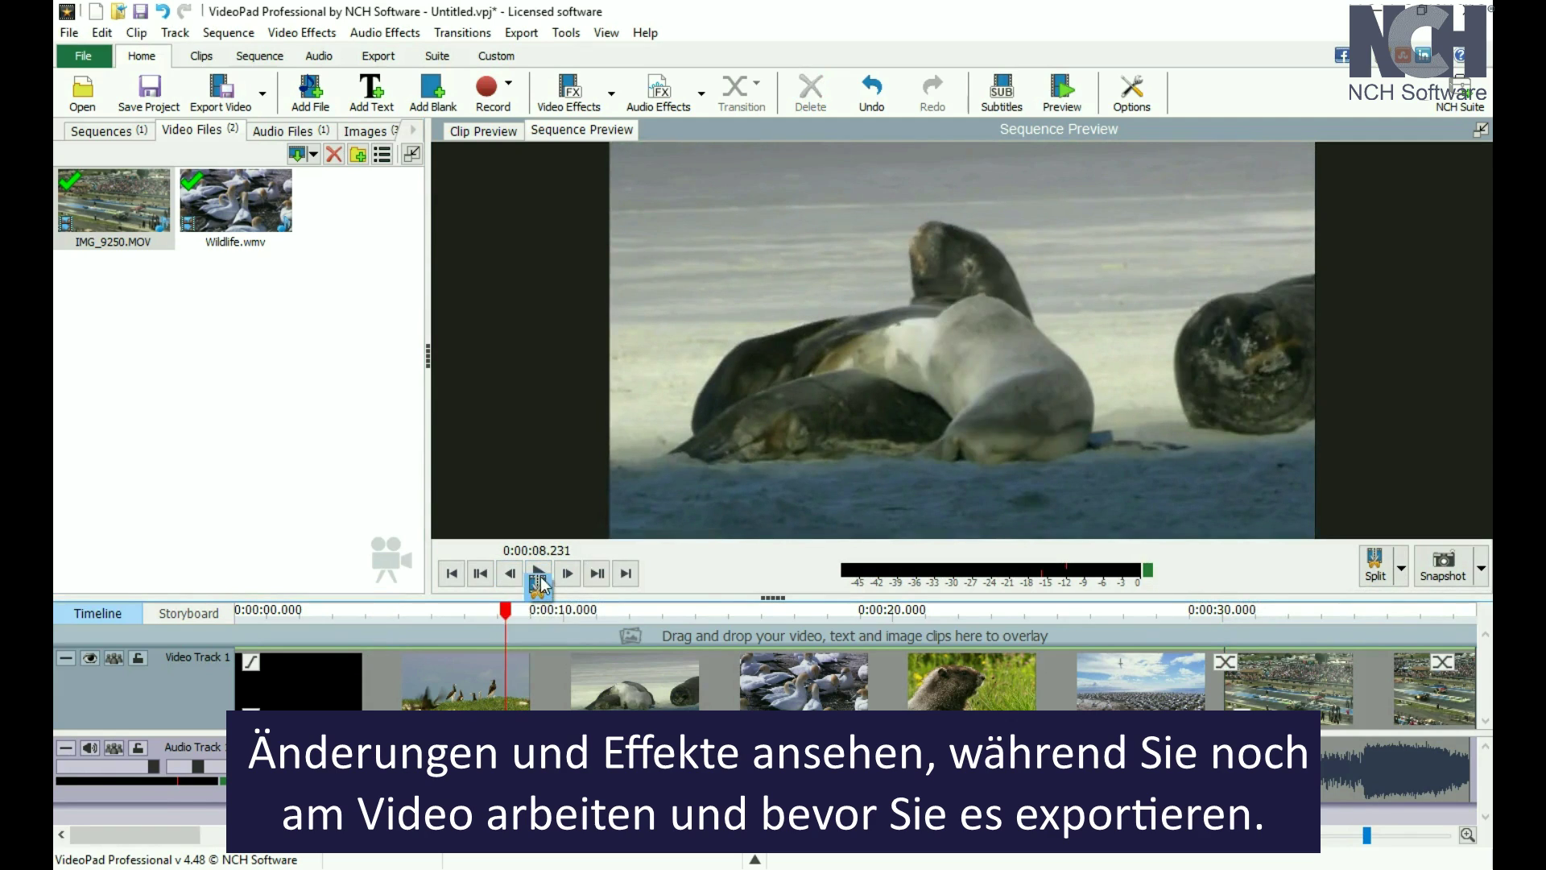
pyautogui.click(539, 578)
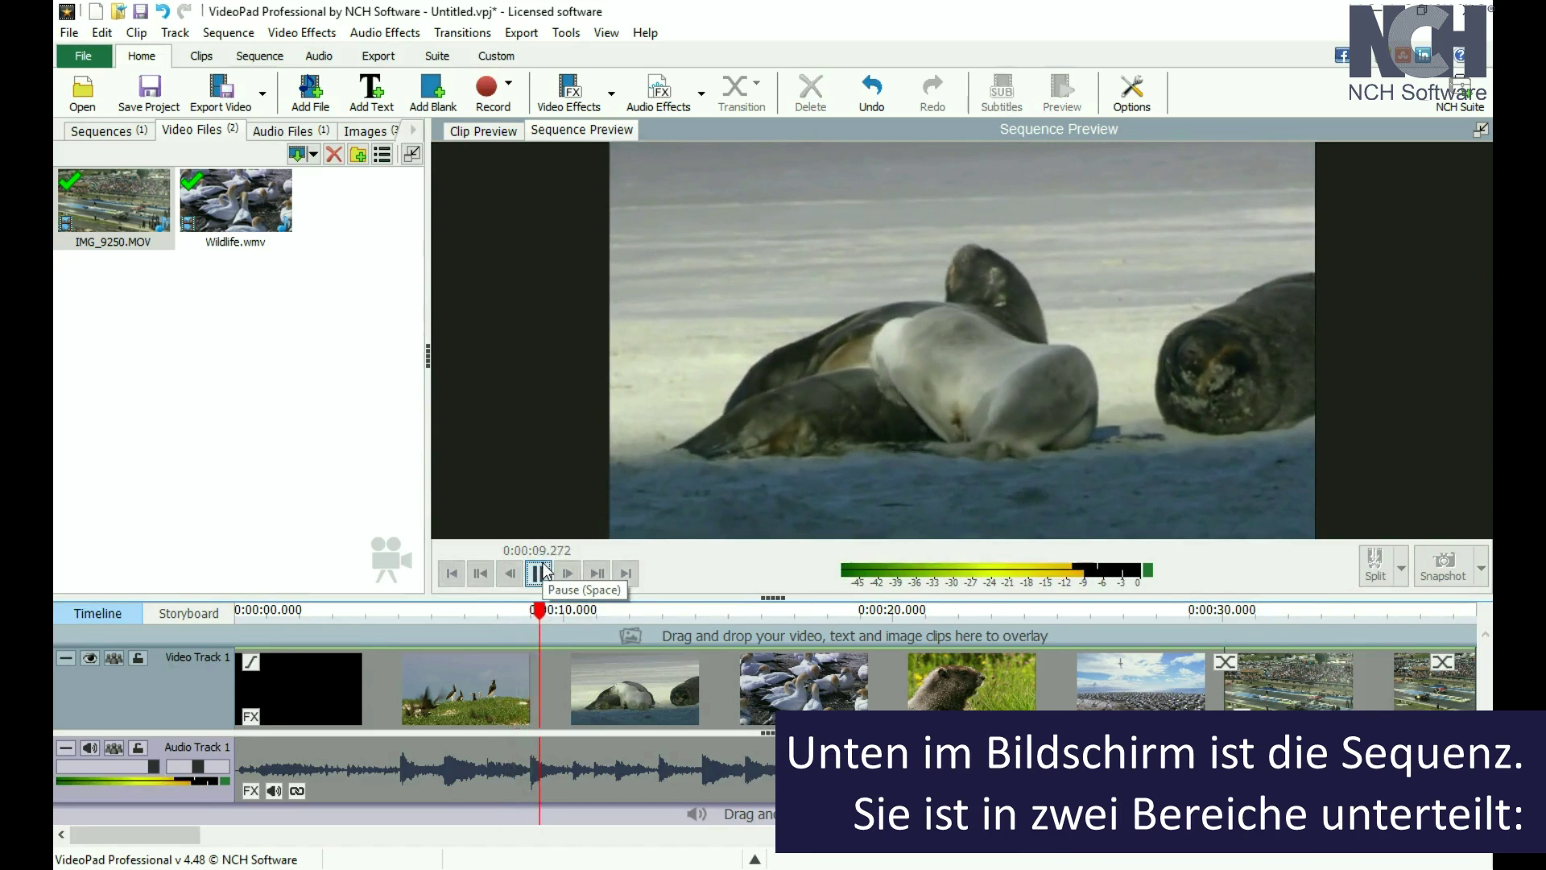
pyautogui.click(538, 573)
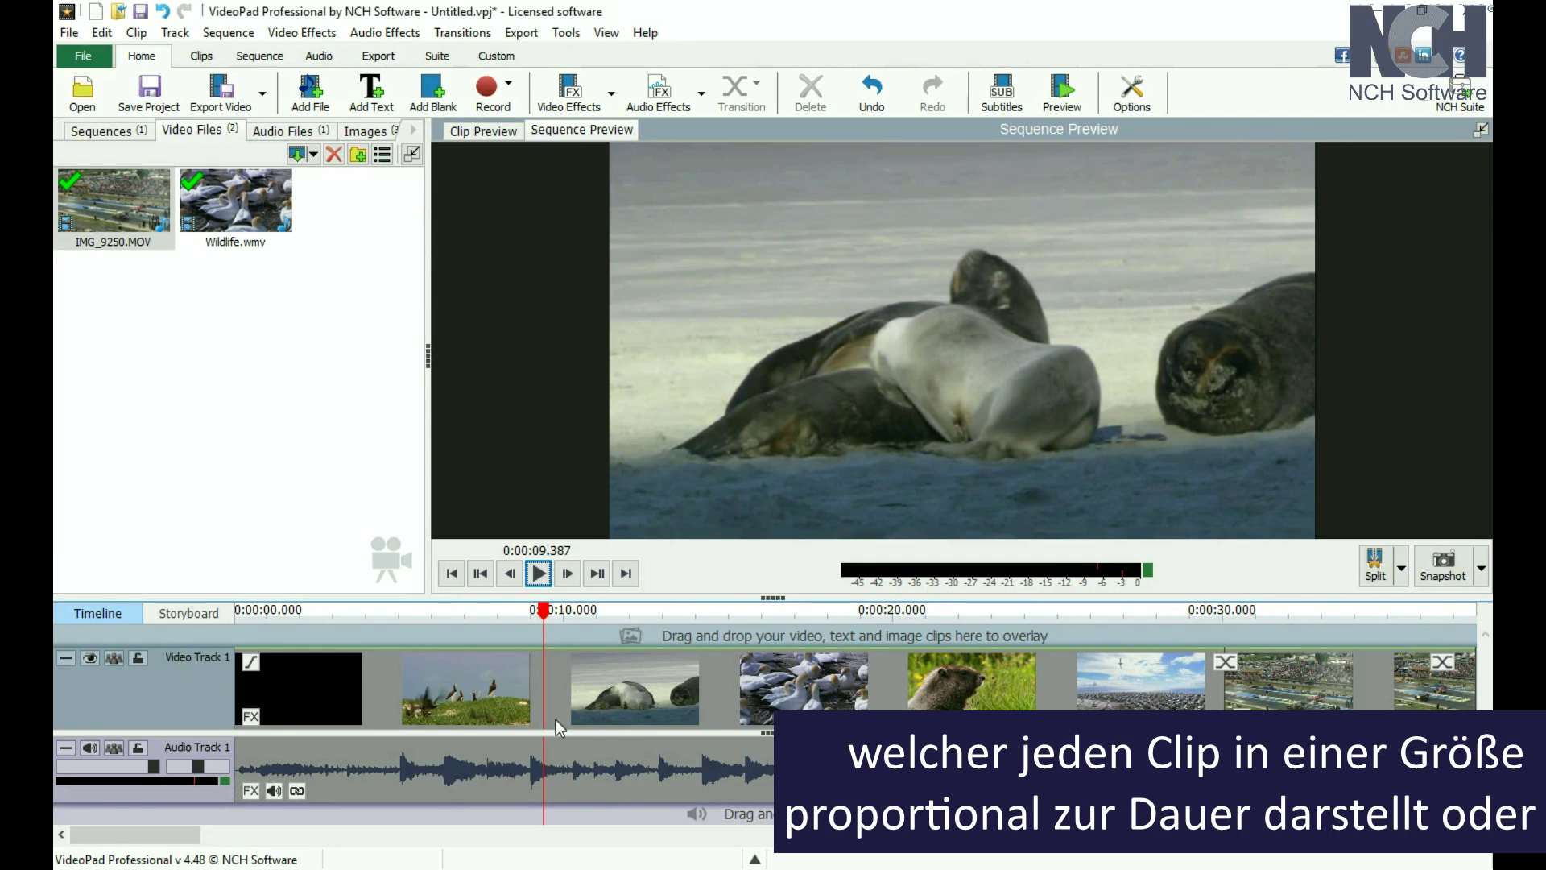
pyautogui.scroll(-1, 1275, 662)
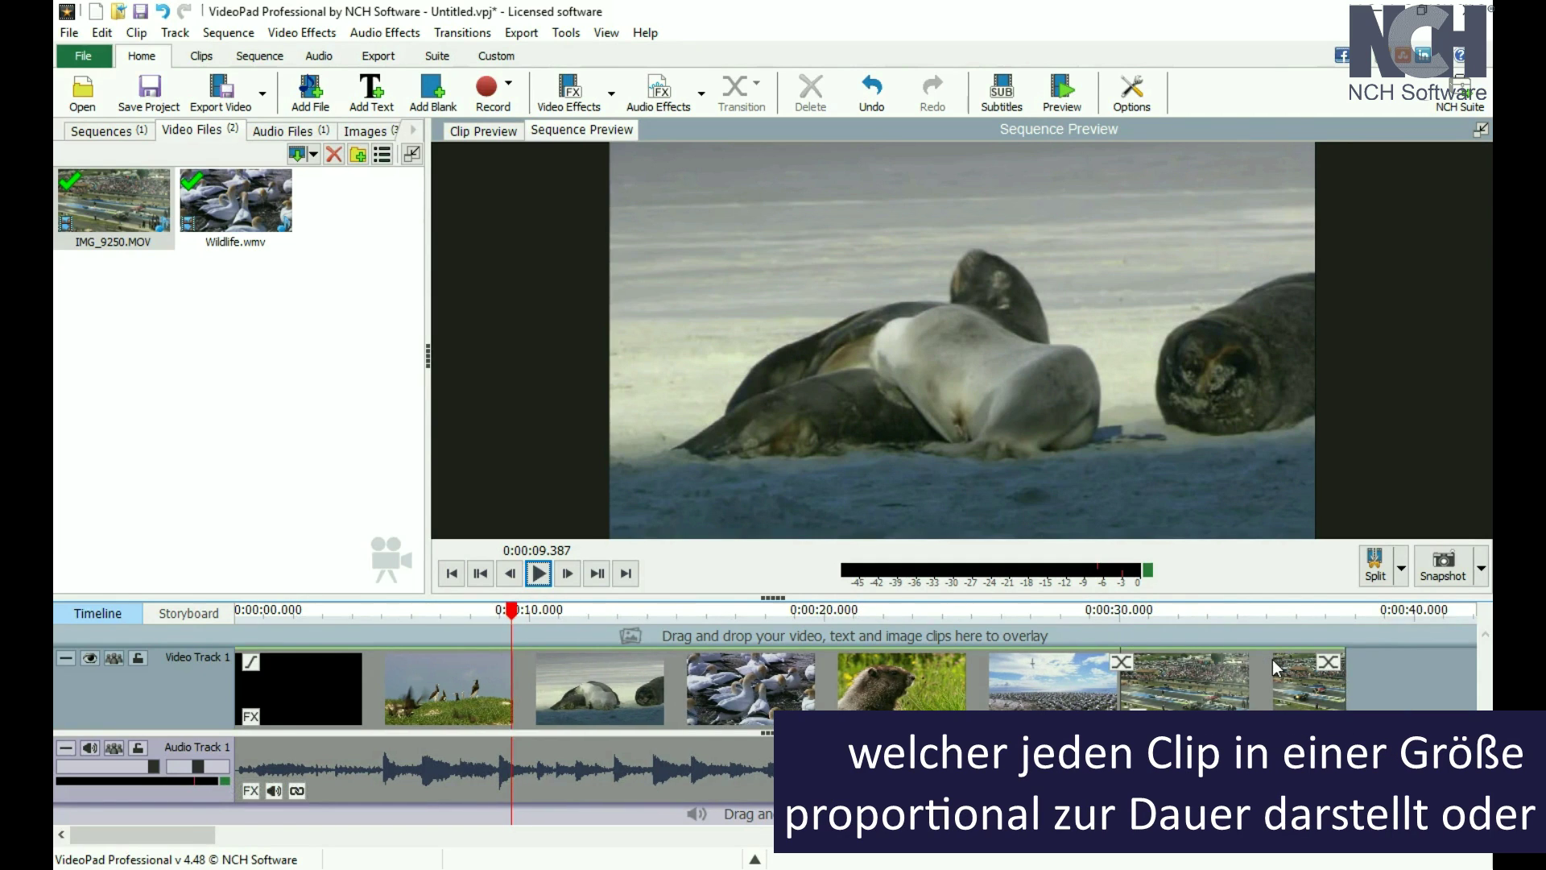
pyautogui.click(205, 617)
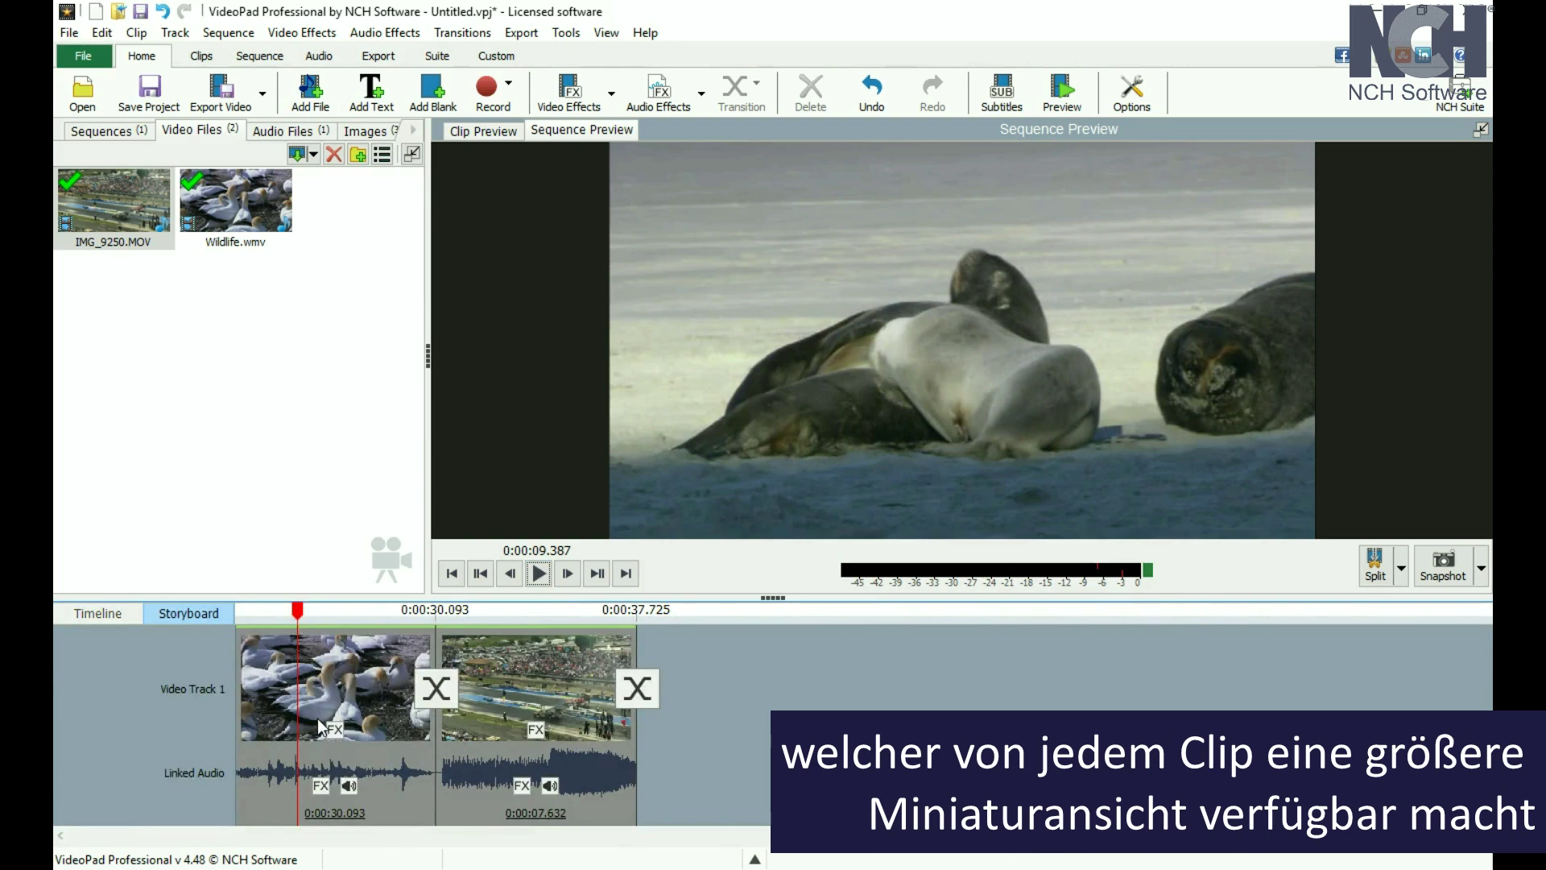
pyautogui.moveTo(581, 723)
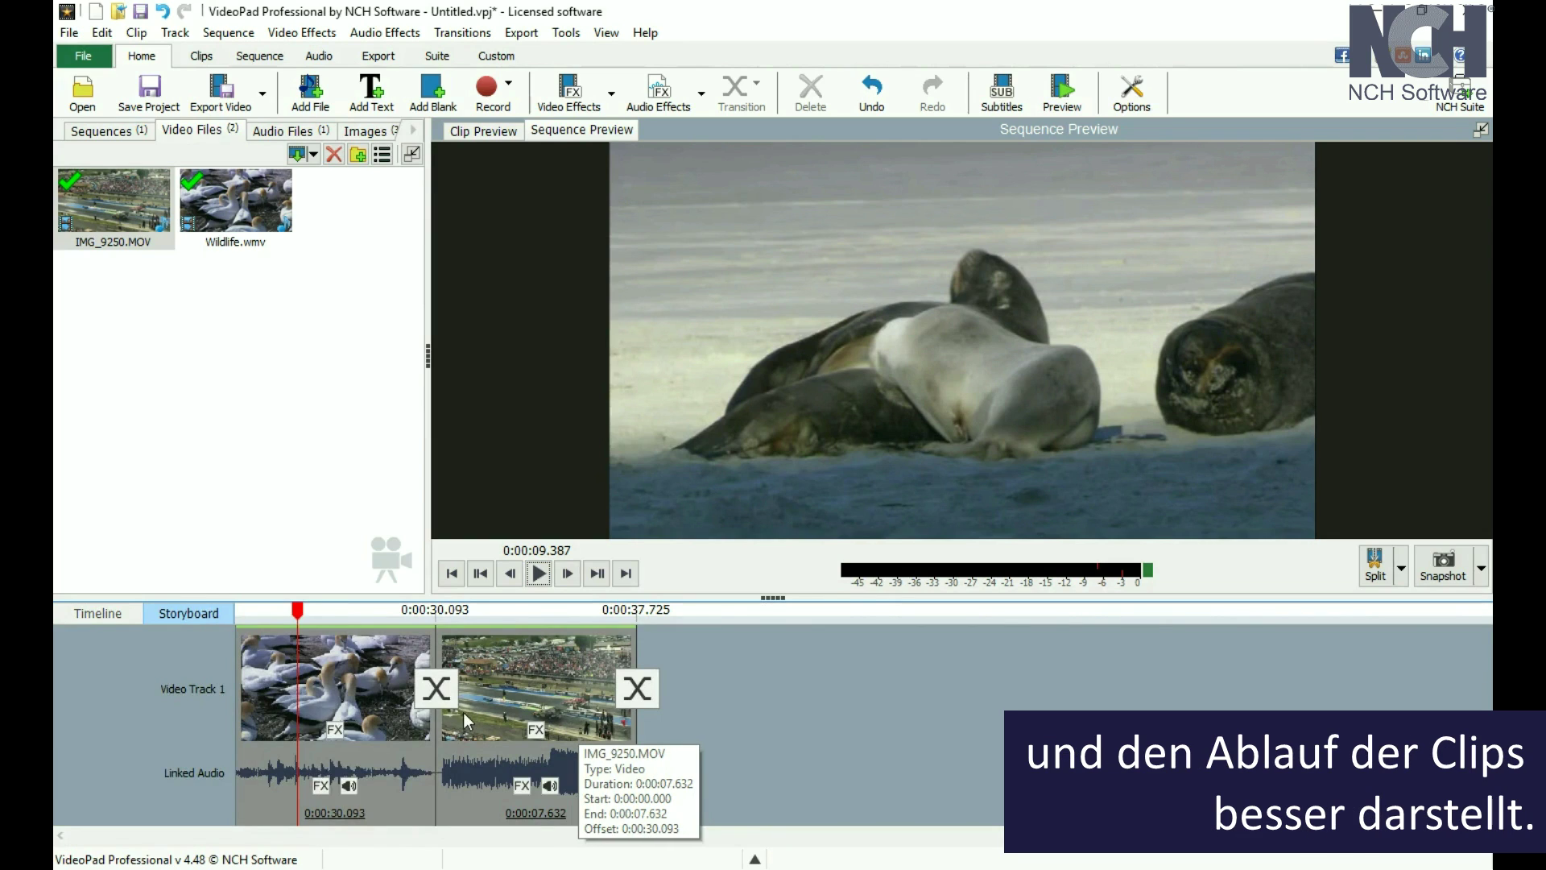
pyautogui.moveTo(360, 729)
pyautogui.click(114, 615)
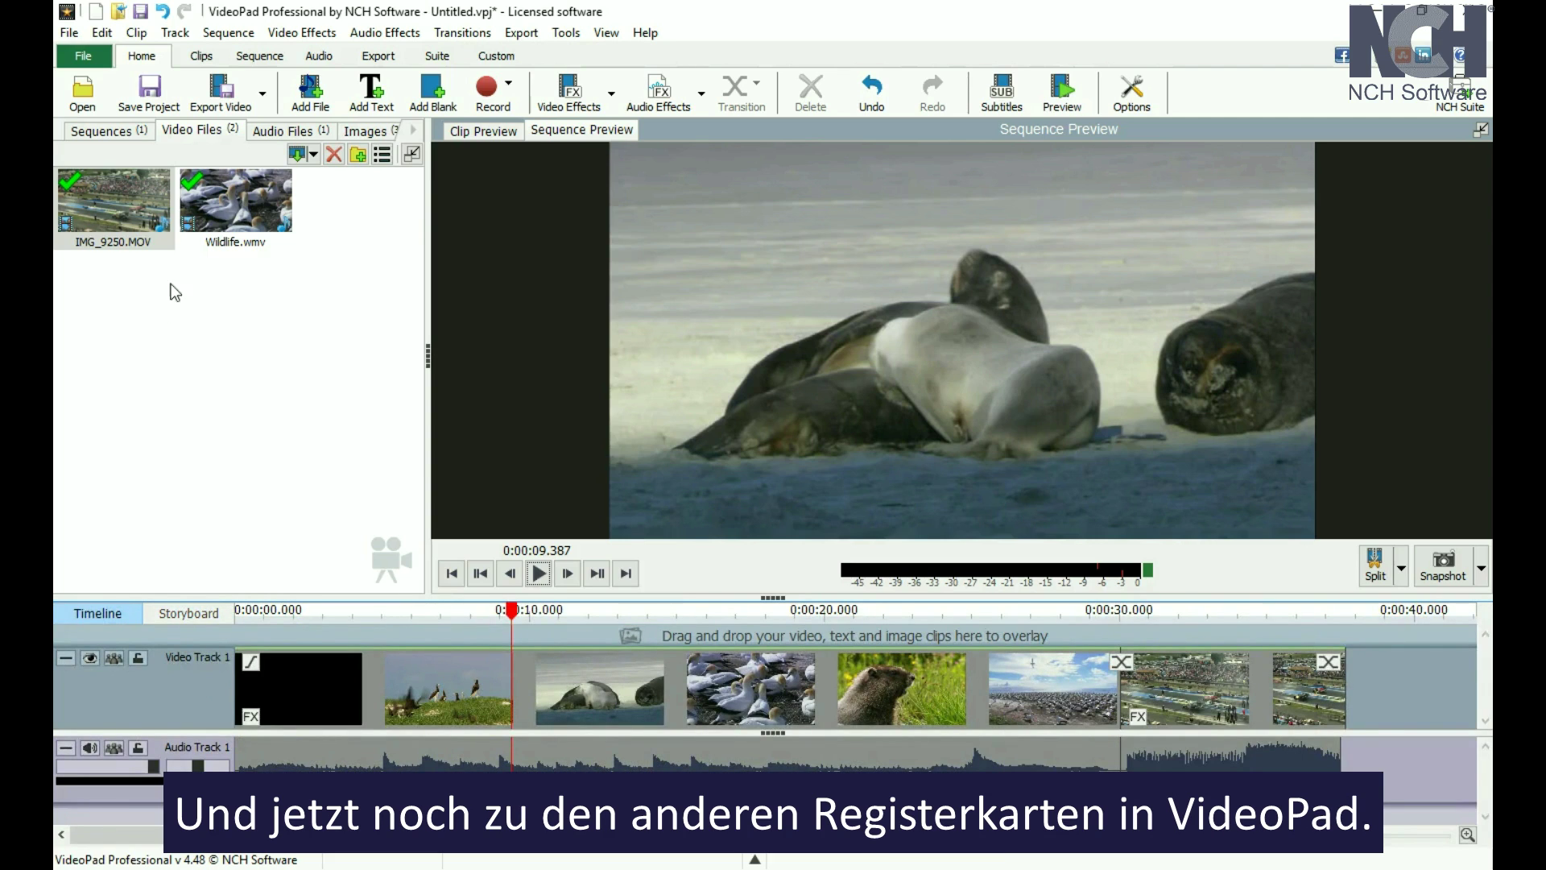
# - View the Clips ribbon tools, then switch to the Sequence ribbon tools
pyautogui.click(198, 58)
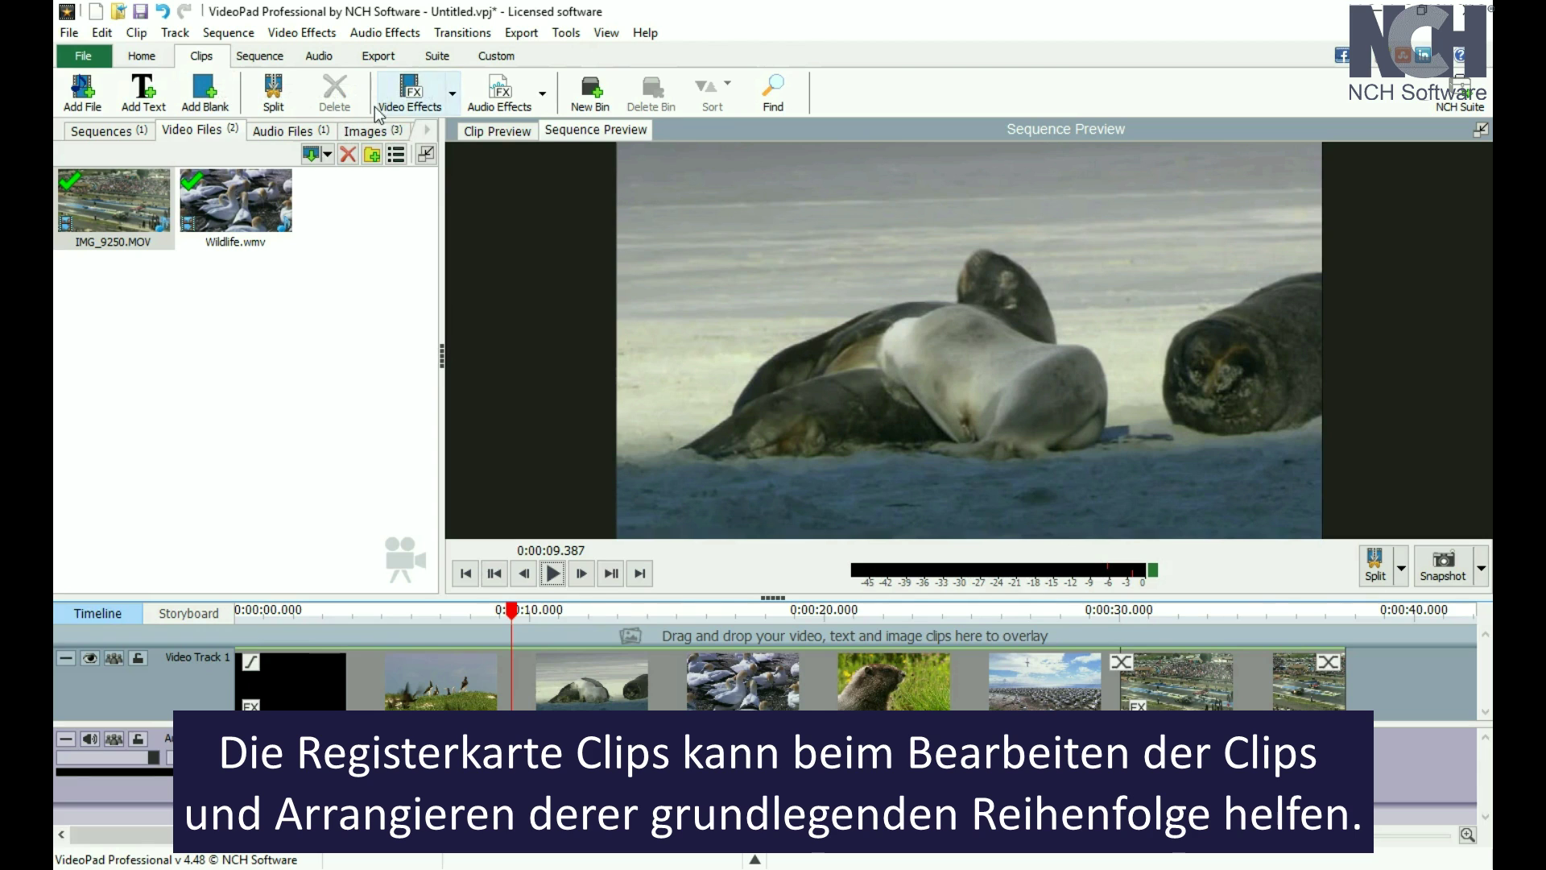
pyautogui.click(263, 63)
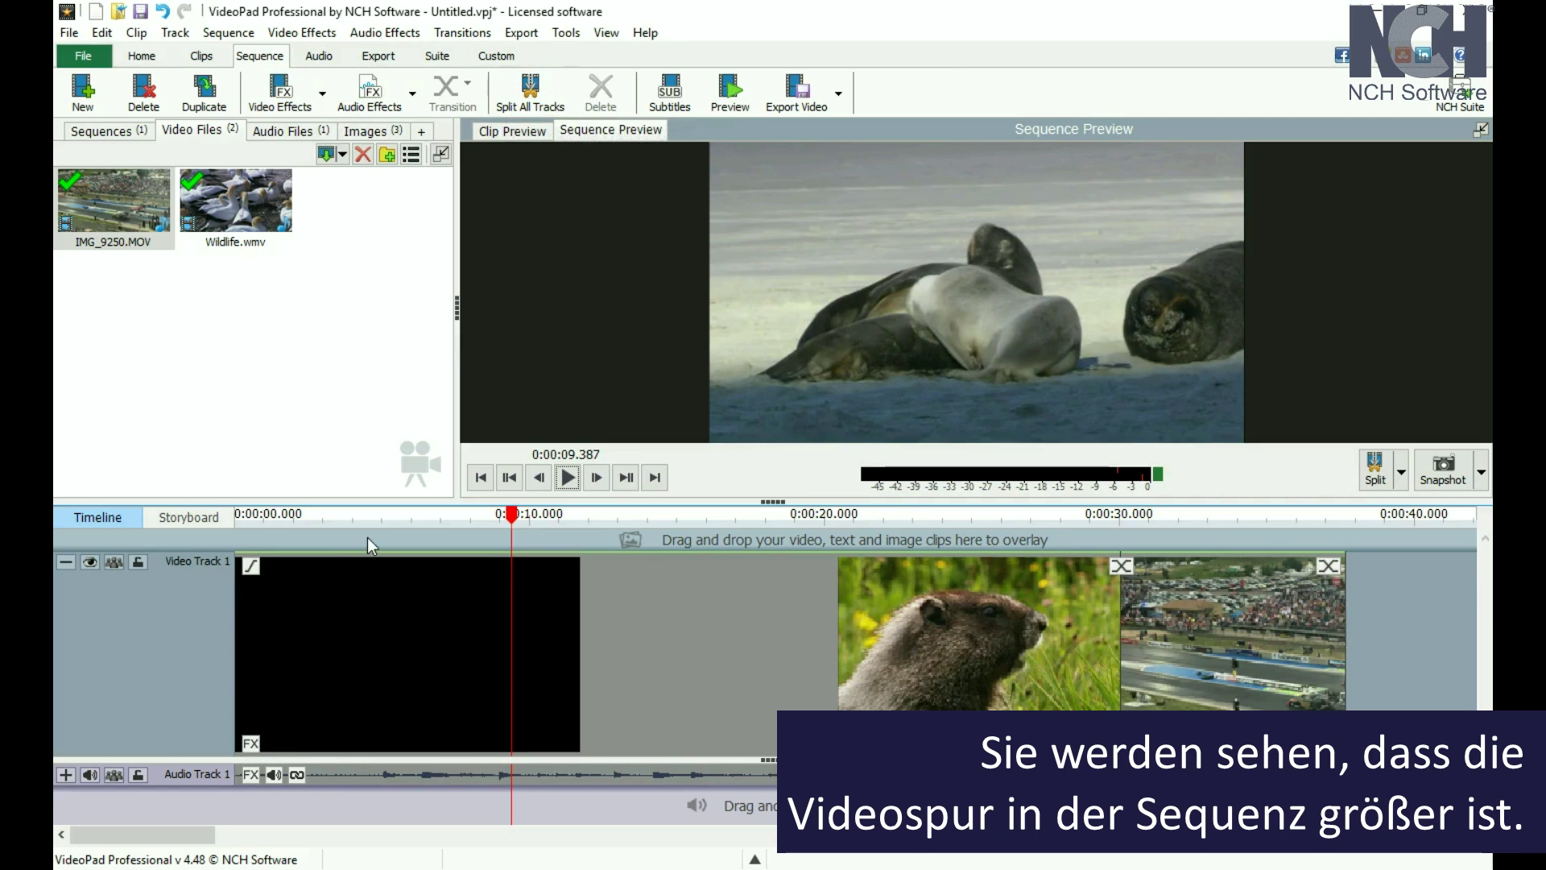
# - Overlay IMG_2017.JPG and IMG_2016.JPG from the Images bin on new Video Tracks 2 and 3
pyautogui.click(373, 129)
pyautogui.moveTo(358, 205); pyautogui.dragTo(343, 541)
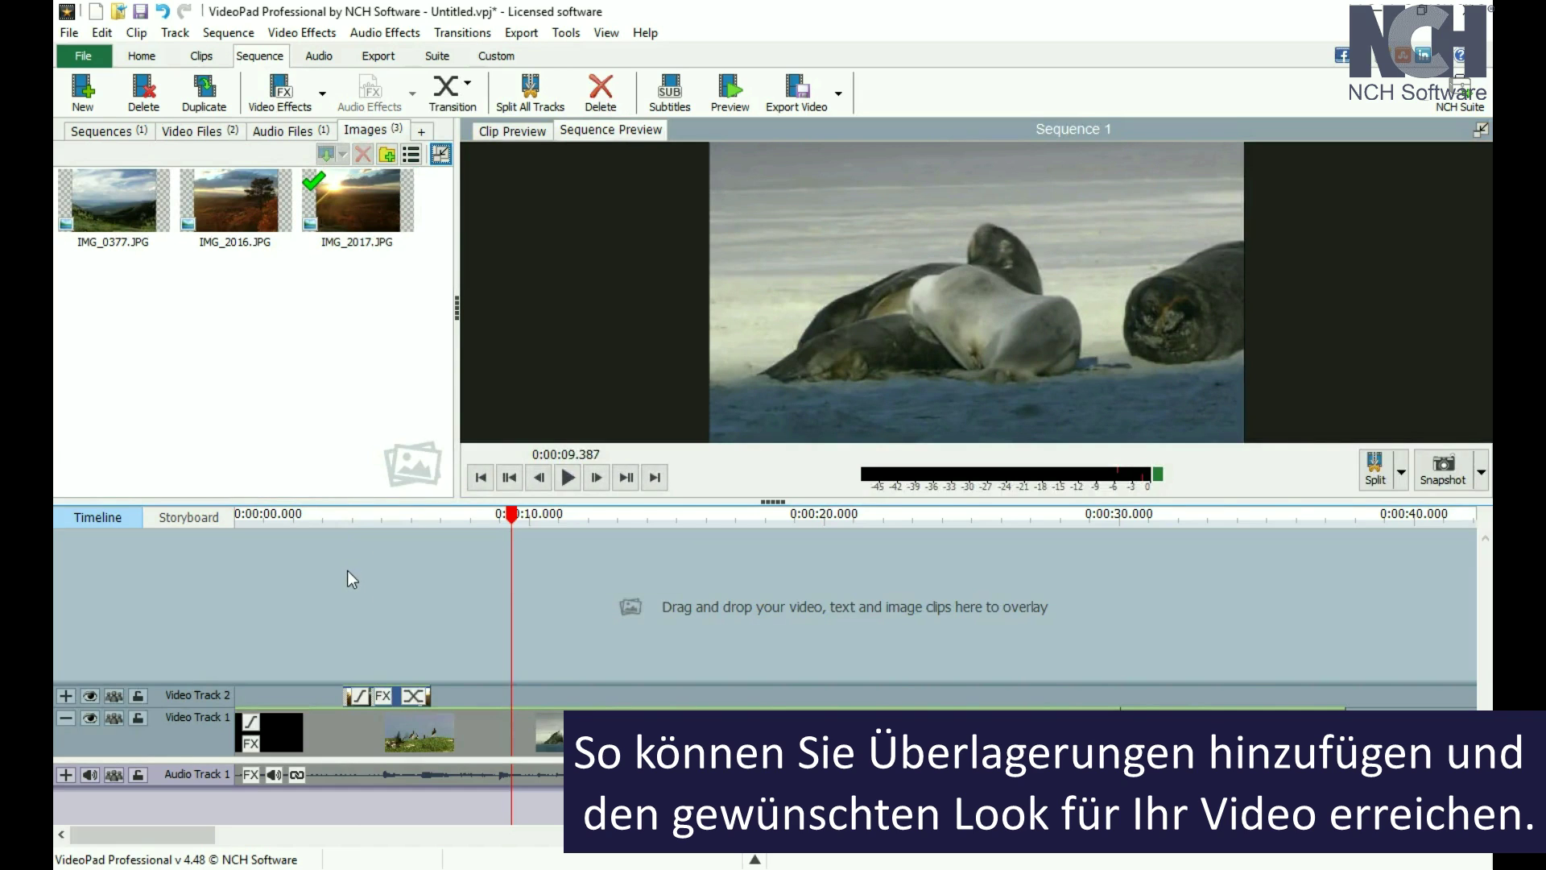
pyautogui.moveTo(259, 214); pyautogui.dragTo(308, 626)
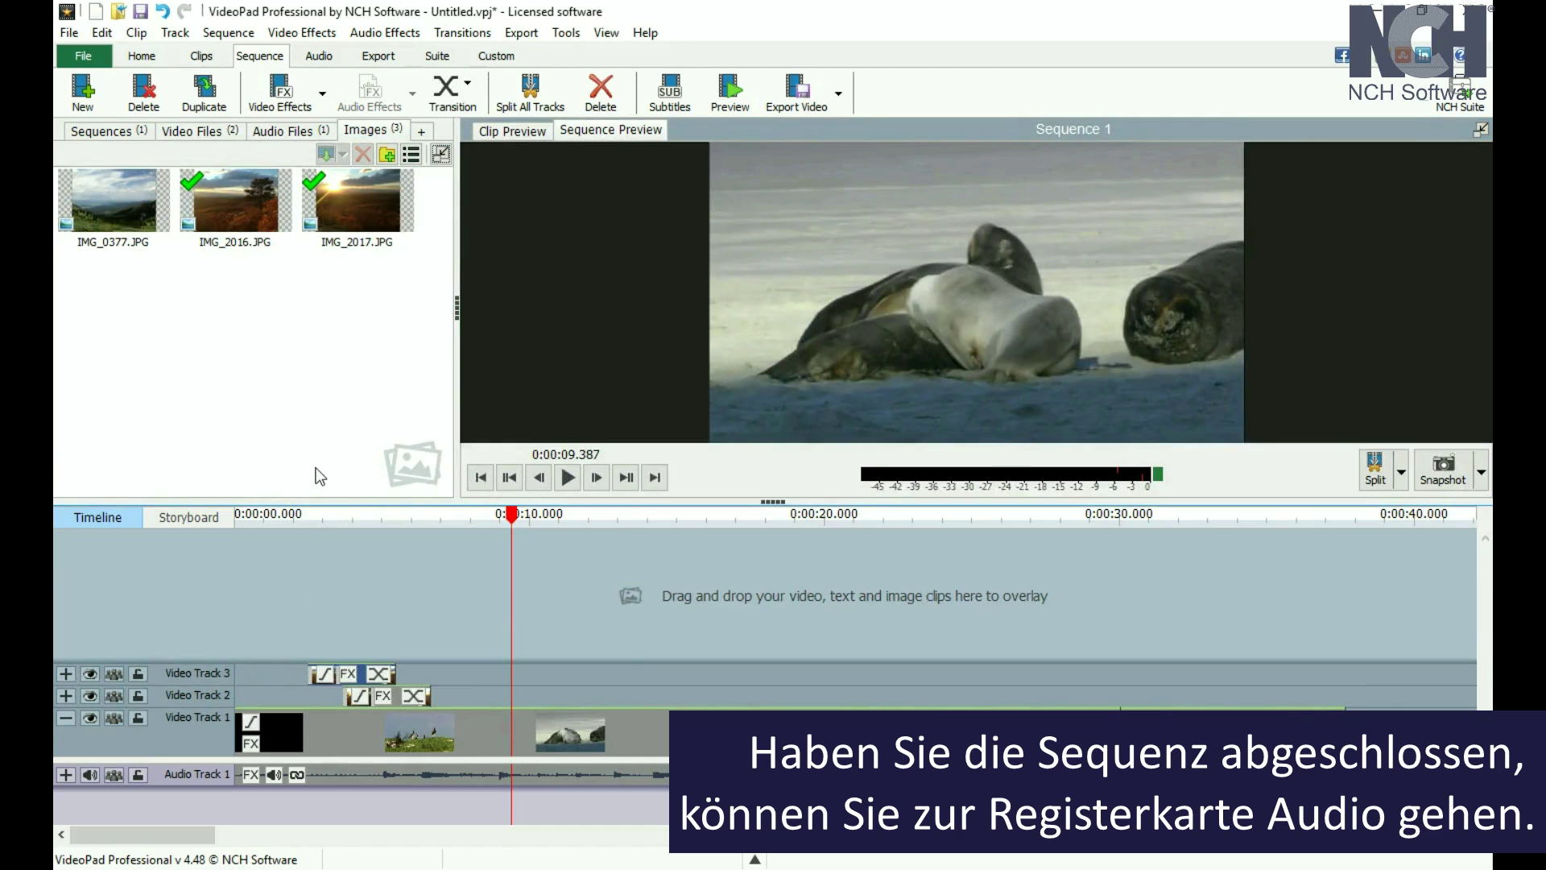
pyautogui.click(321, 57)
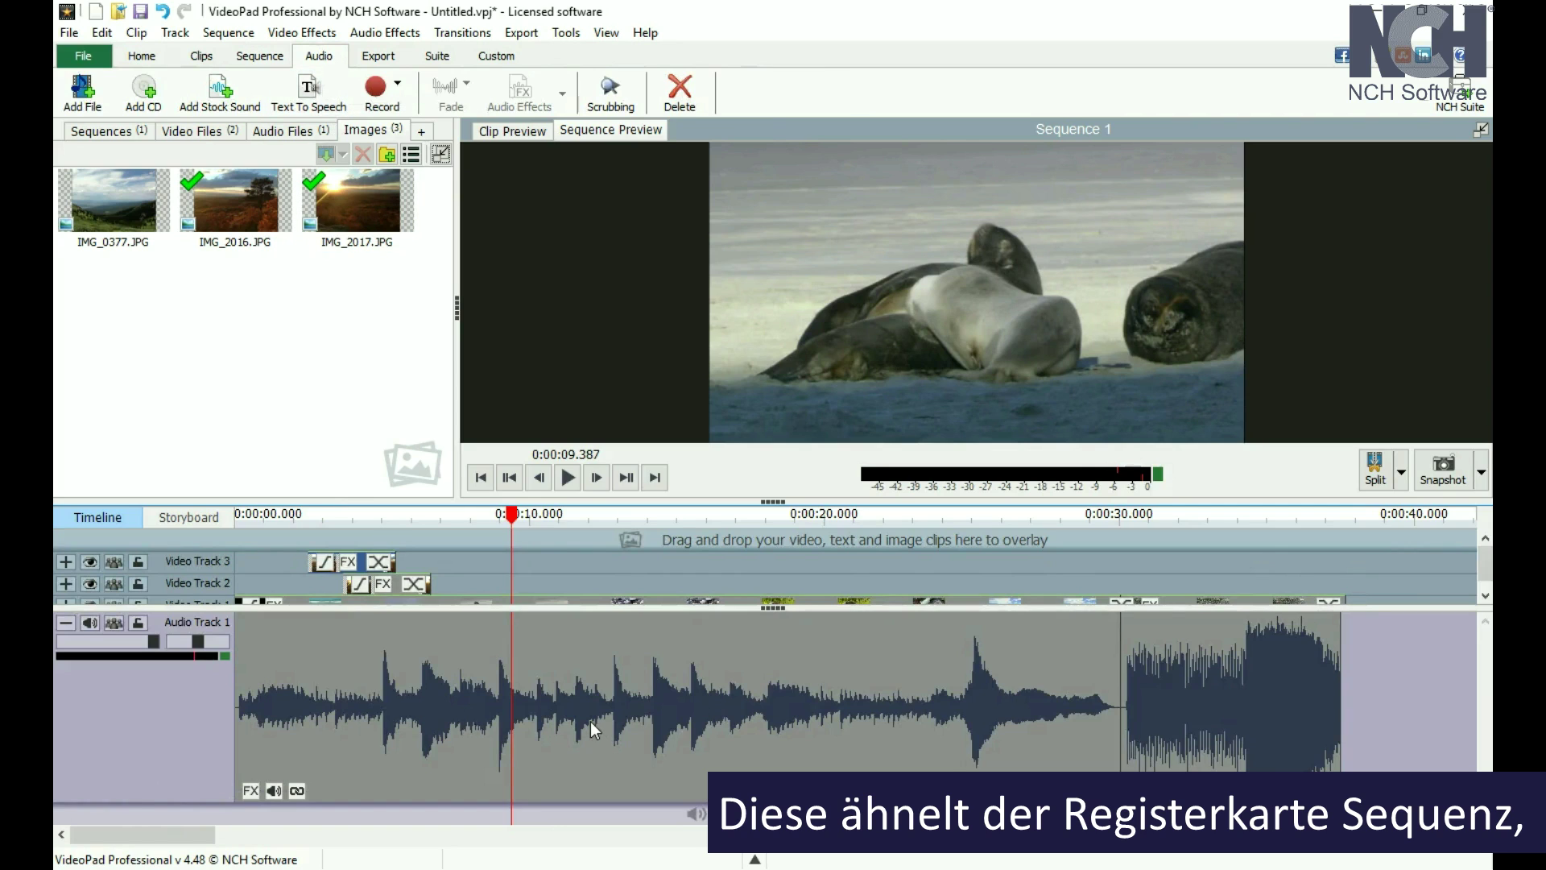
# - Place two copies of monkeys wedding.wav on new Audio Tracks 2 and 3
pyautogui.click(285, 135)
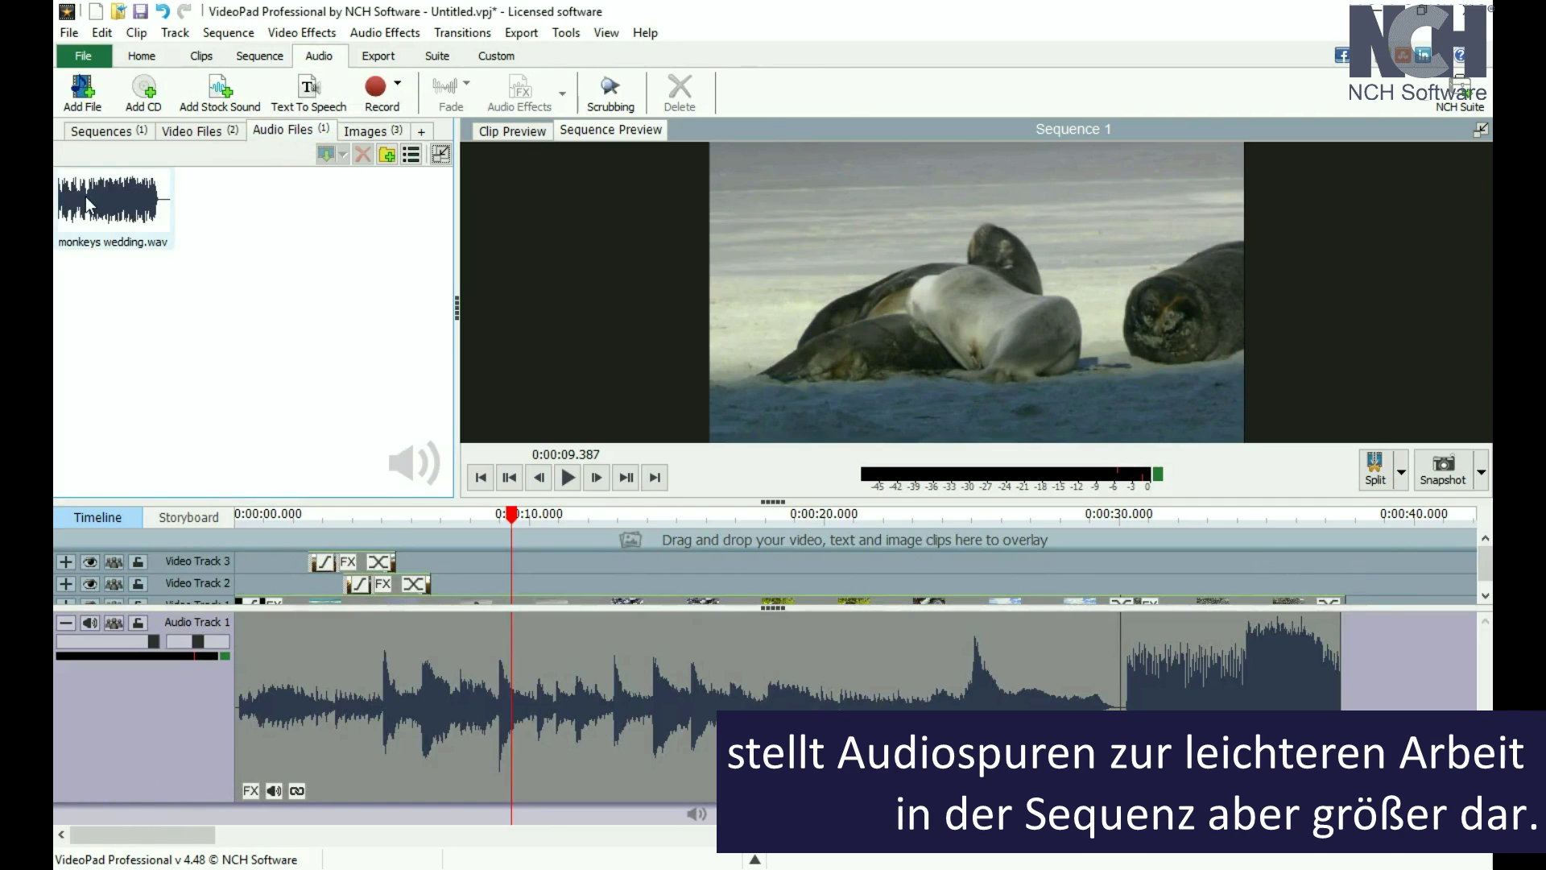
pyautogui.moveTo(86, 196); pyautogui.dragTo(294, 813)
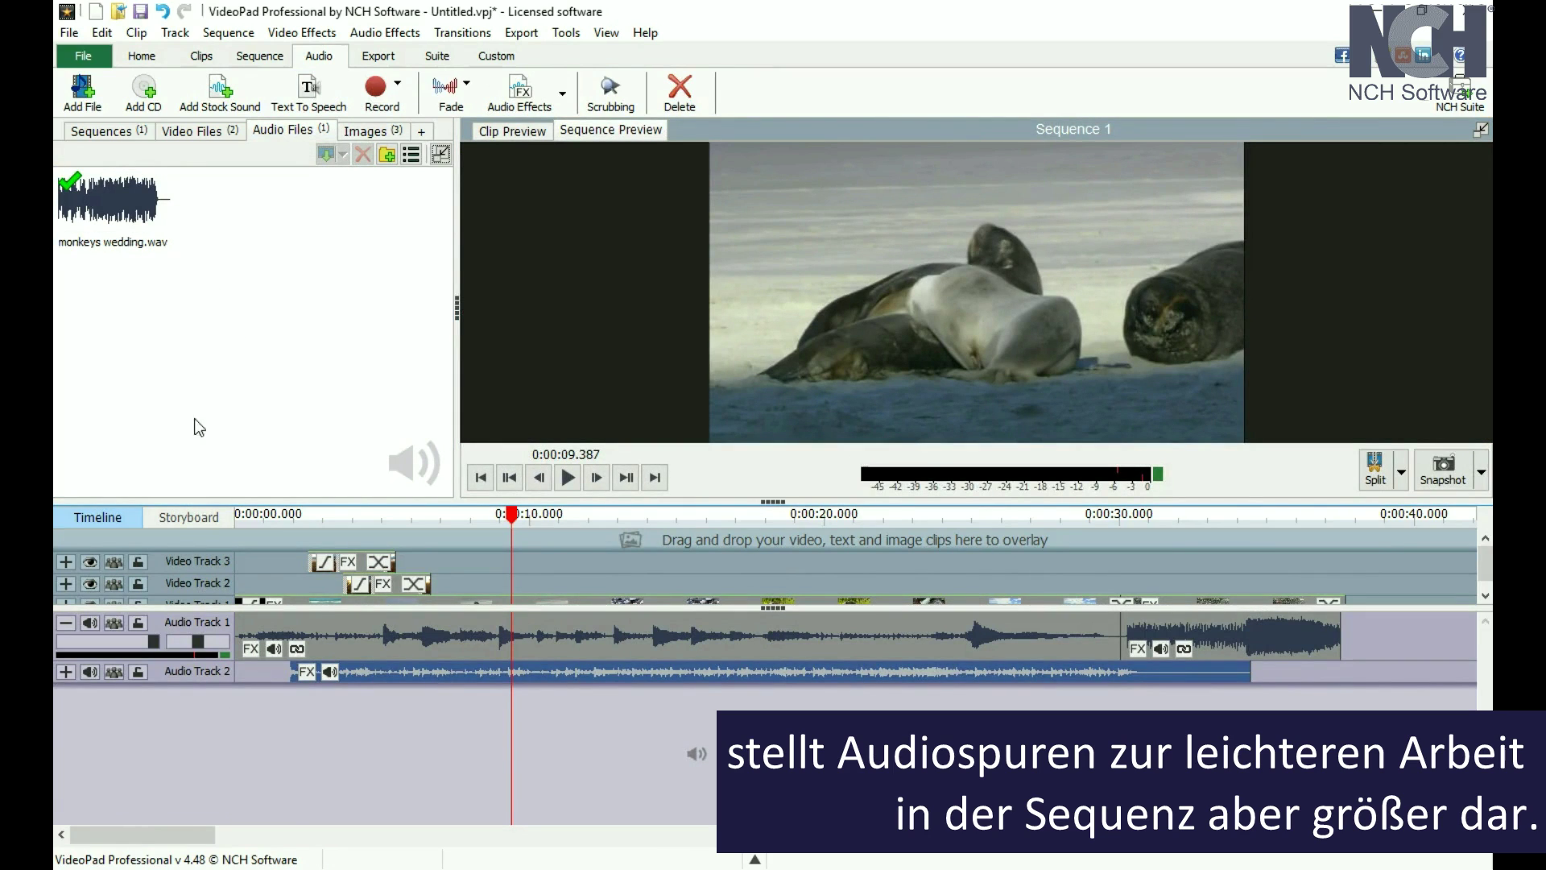
pyautogui.moveTo(105, 197); pyautogui.dragTo(402, 694)
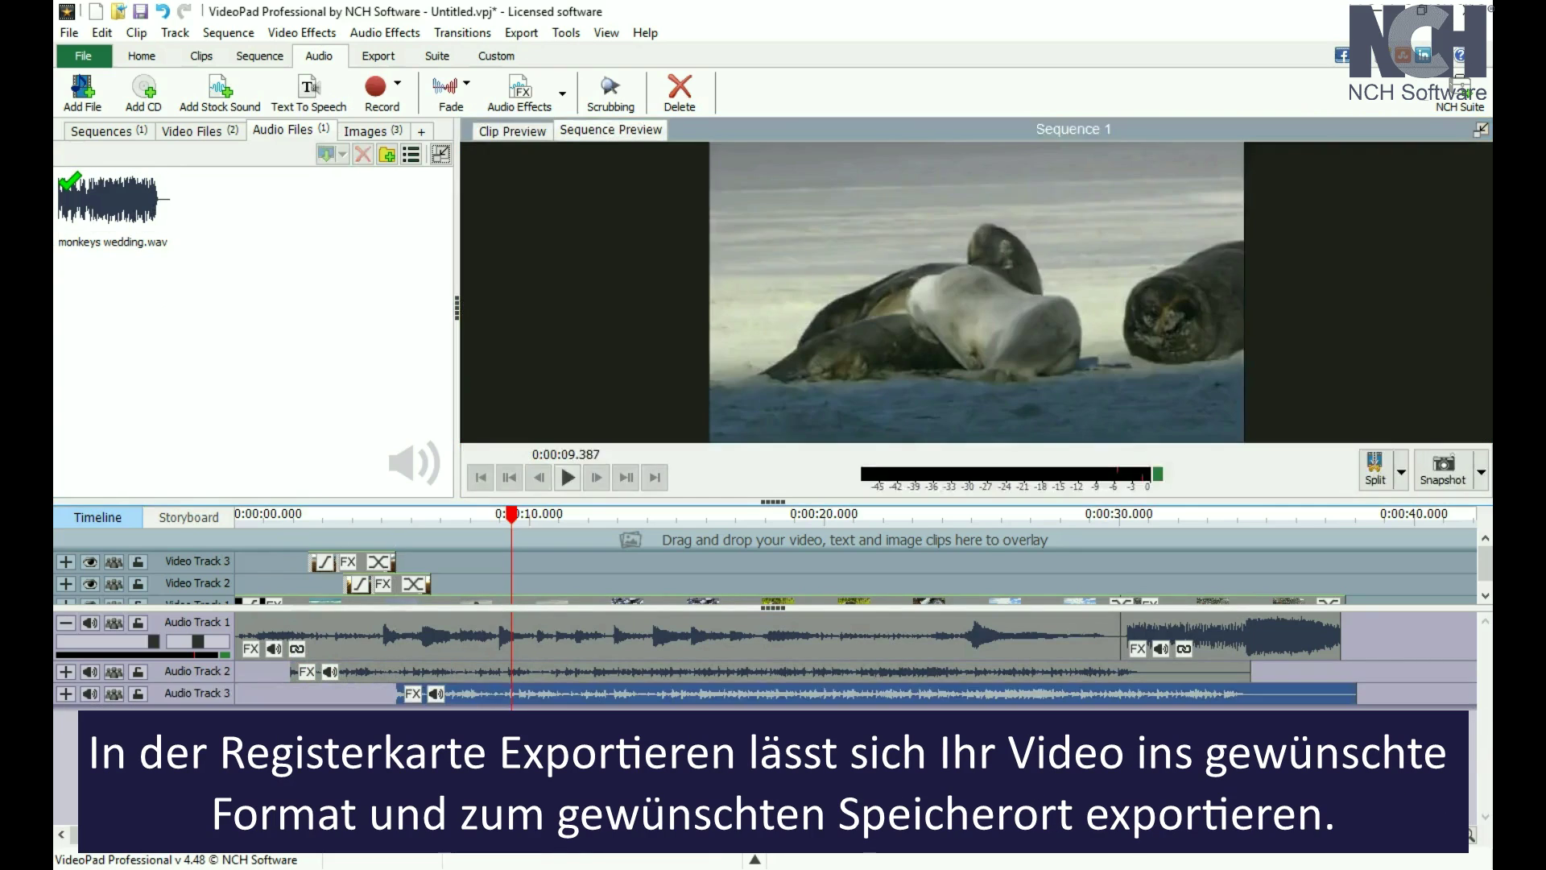
pyautogui.click(382, 58)
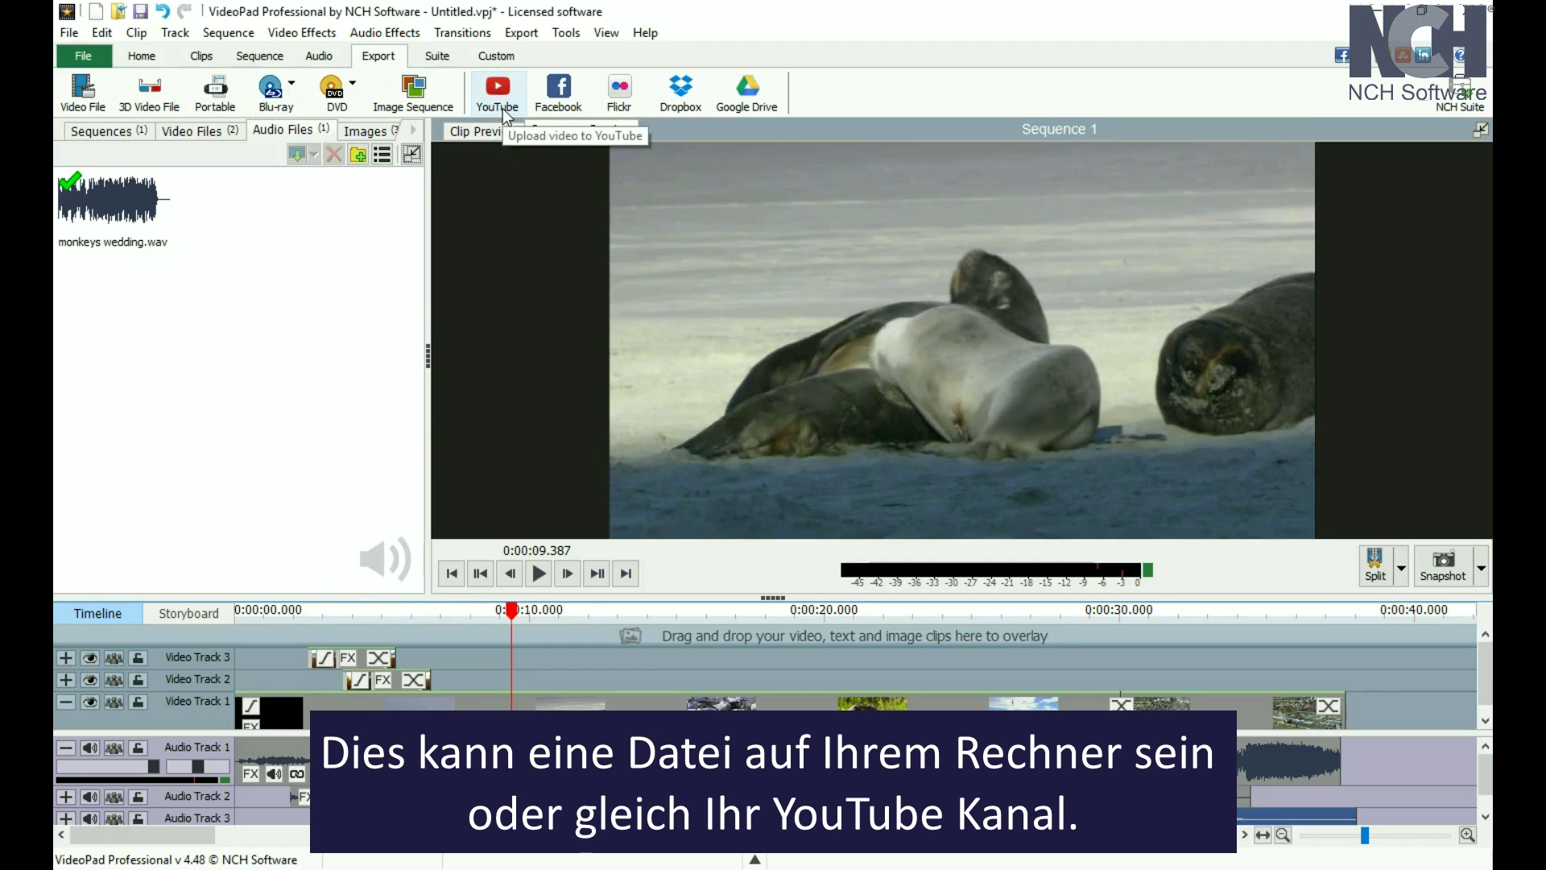
# - Launch PhotoPad from the Suite tab, dismiss its welcome prompt, and close it again
pyautogui.click(439, 54)
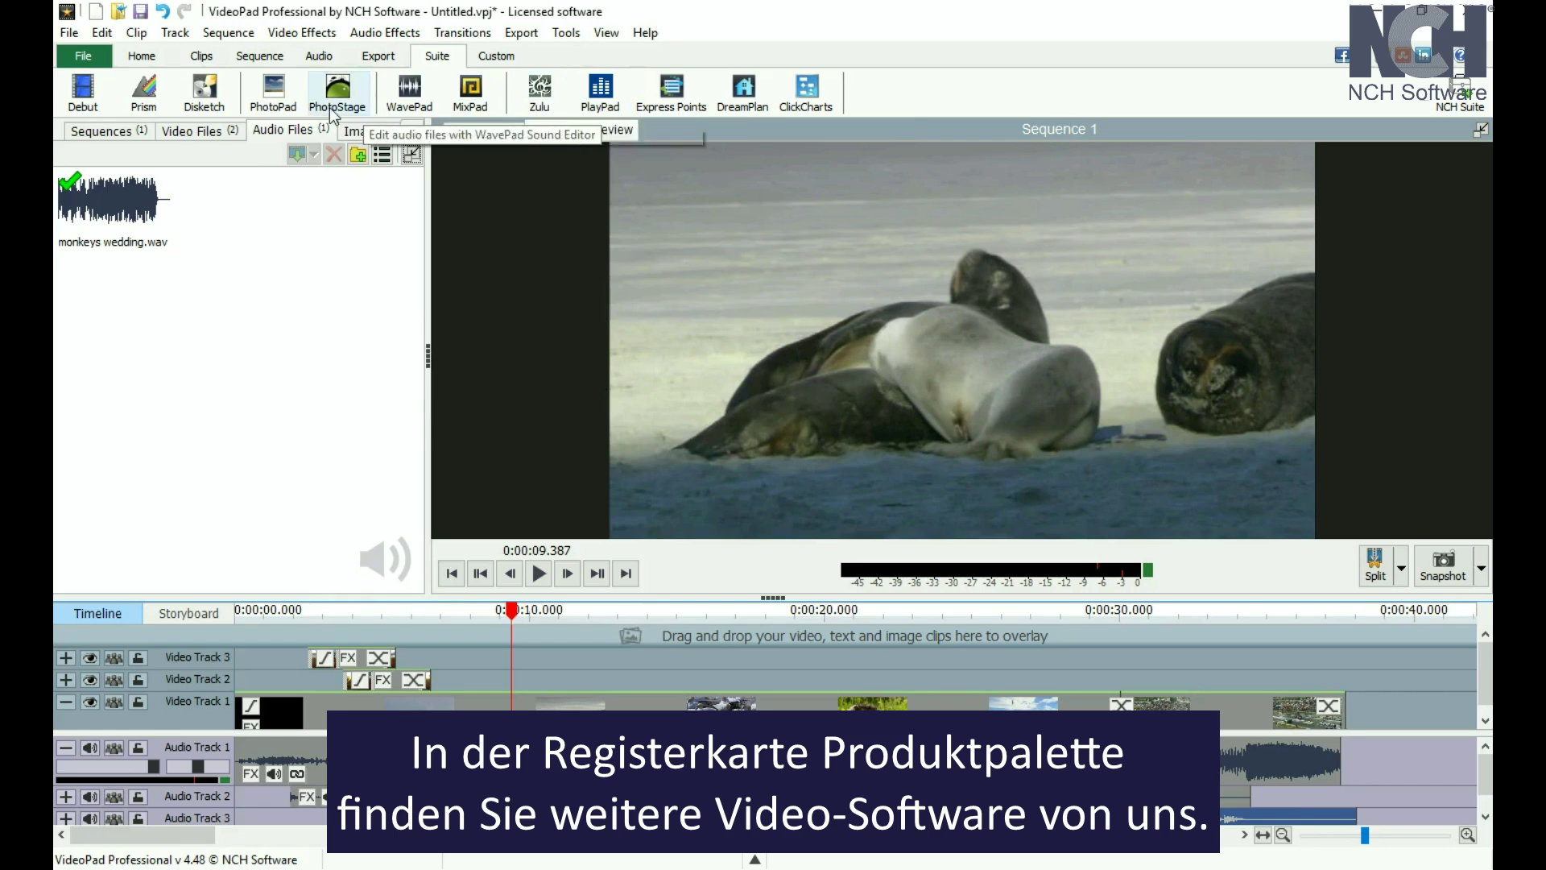
pyautogui.click(274, 92)
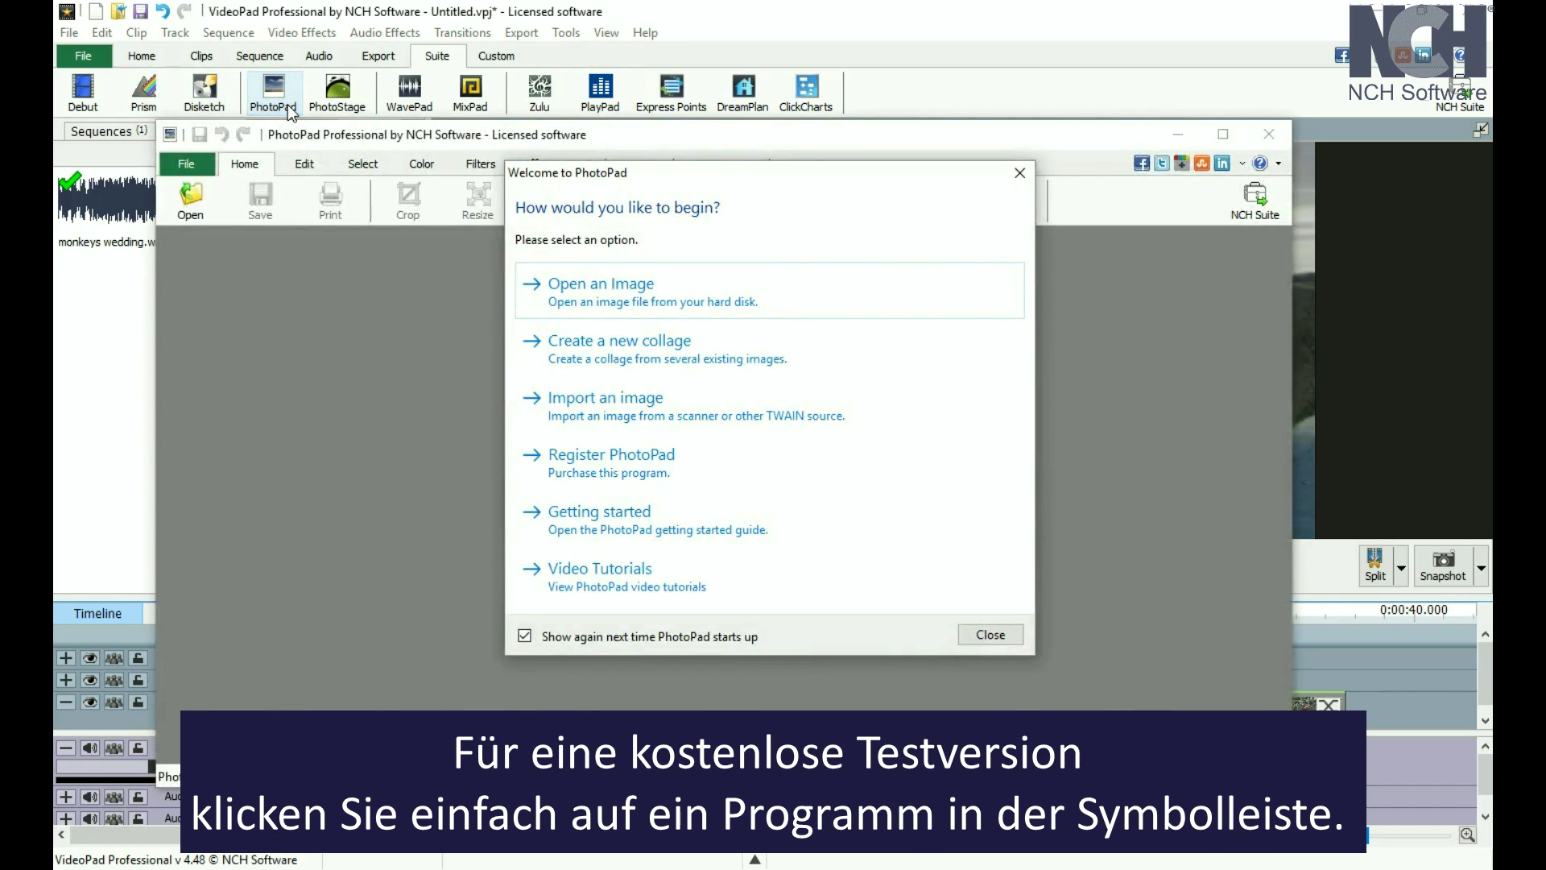
pyautogui.click(972, 642)
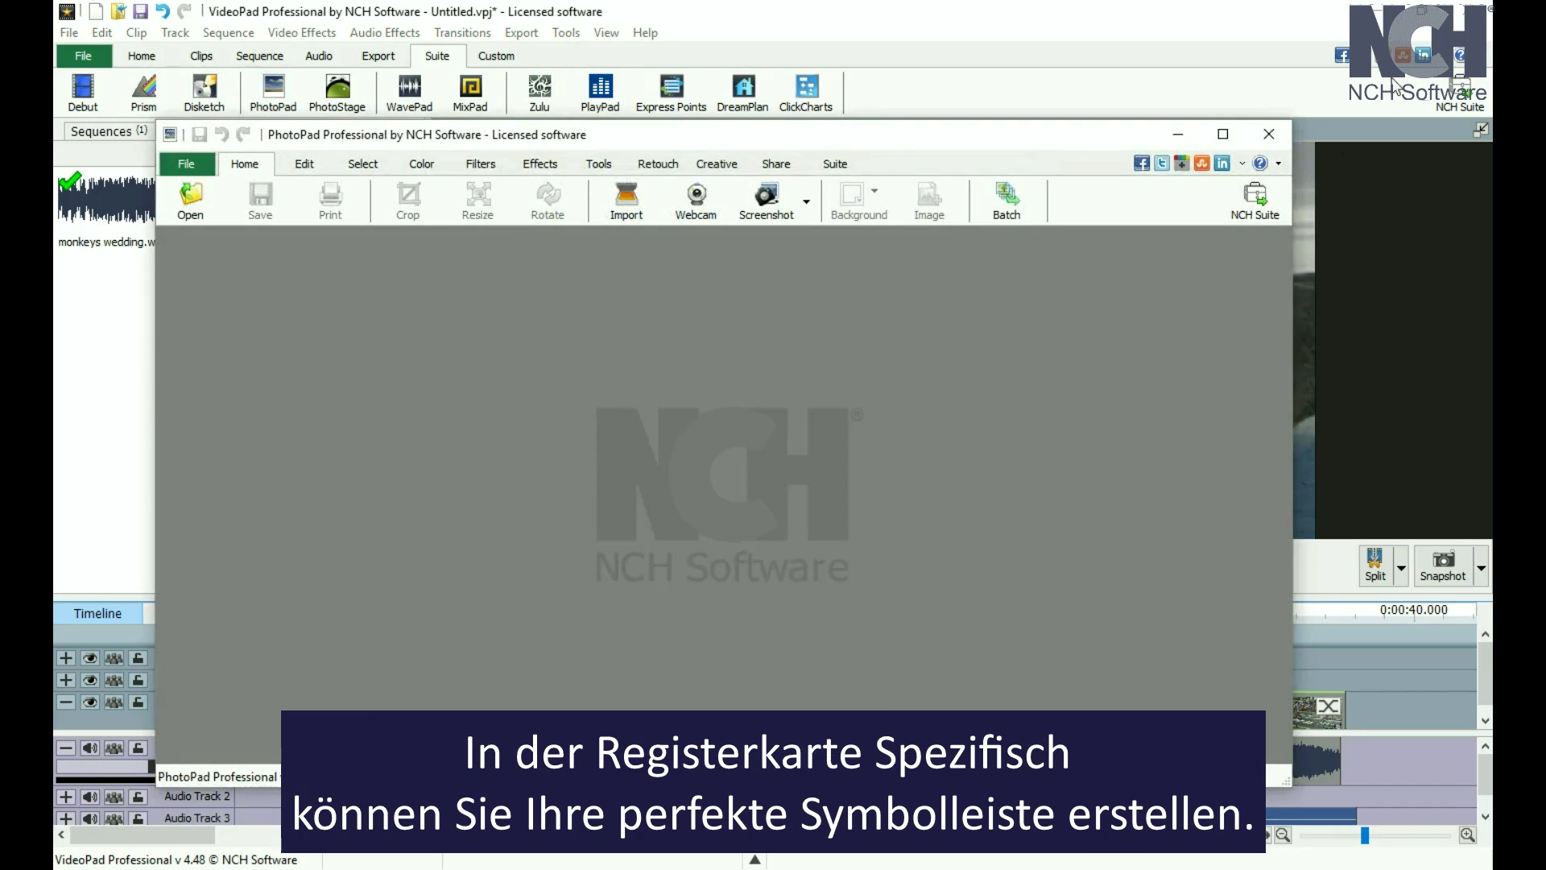
pyautogui.click(1268, 135)
pyautogui.click(512, 57)
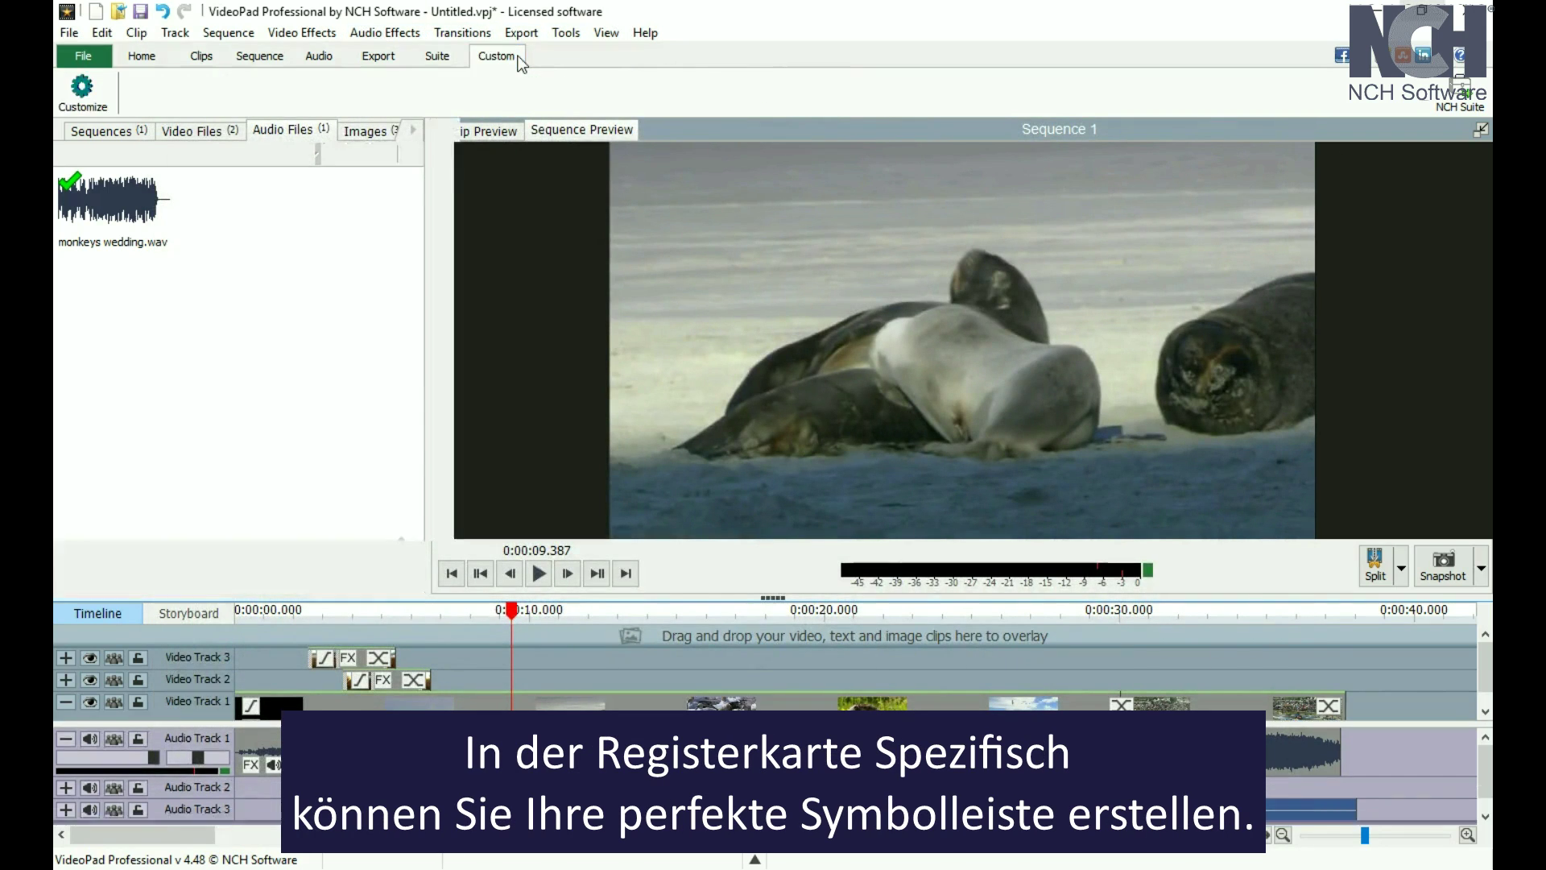
# - Add Add File, Add Text, Record, Video Effects and Audio Effects to the Custom toolbar
pyautogui.click(83, 91)
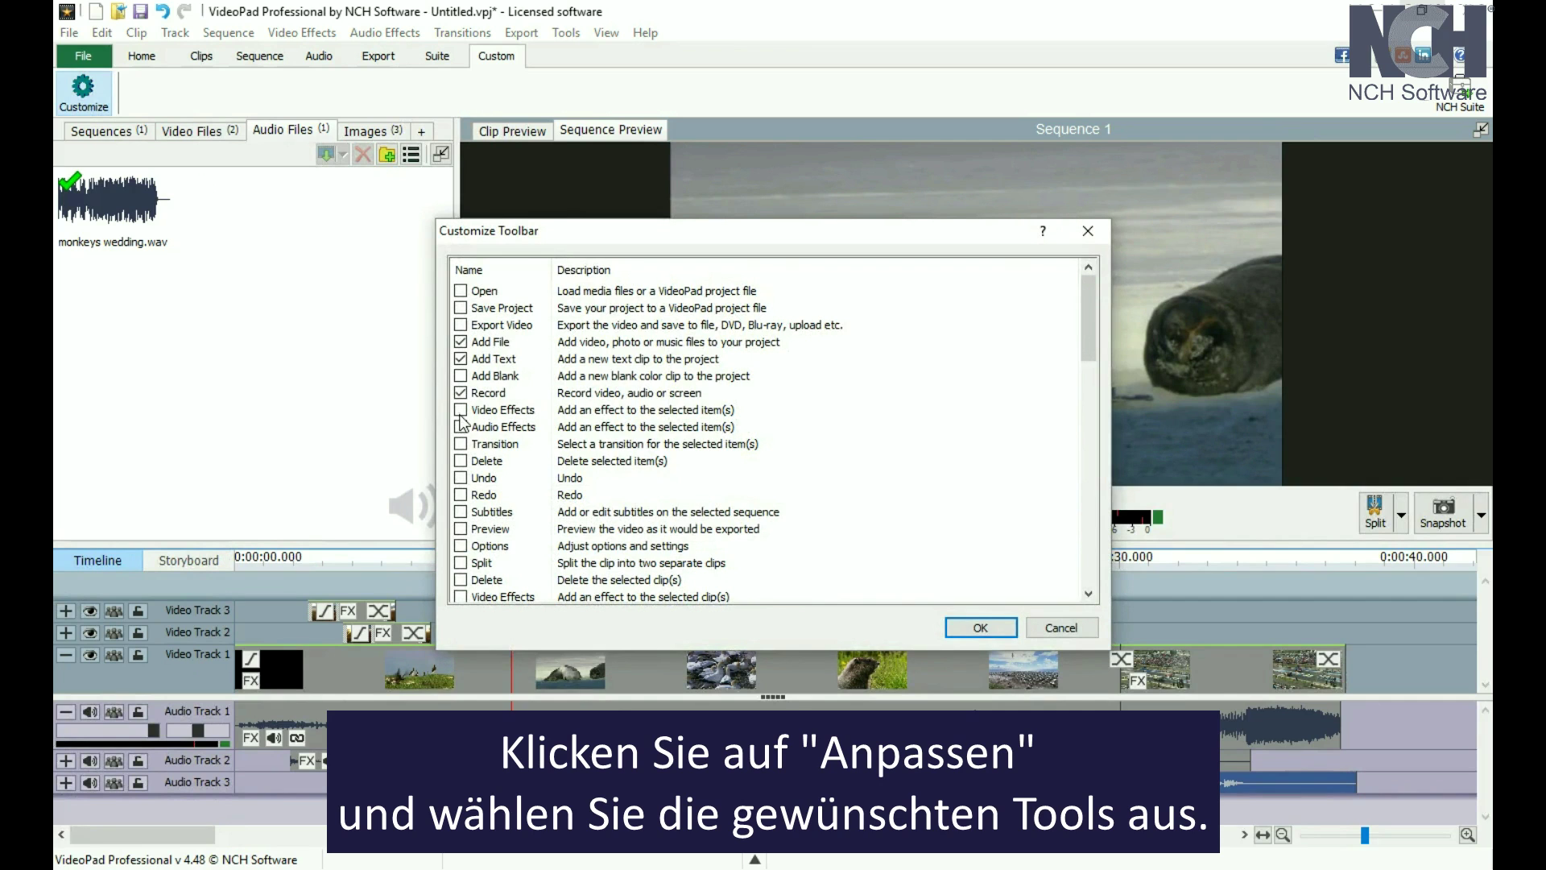
pyautogui.click(996, 626)
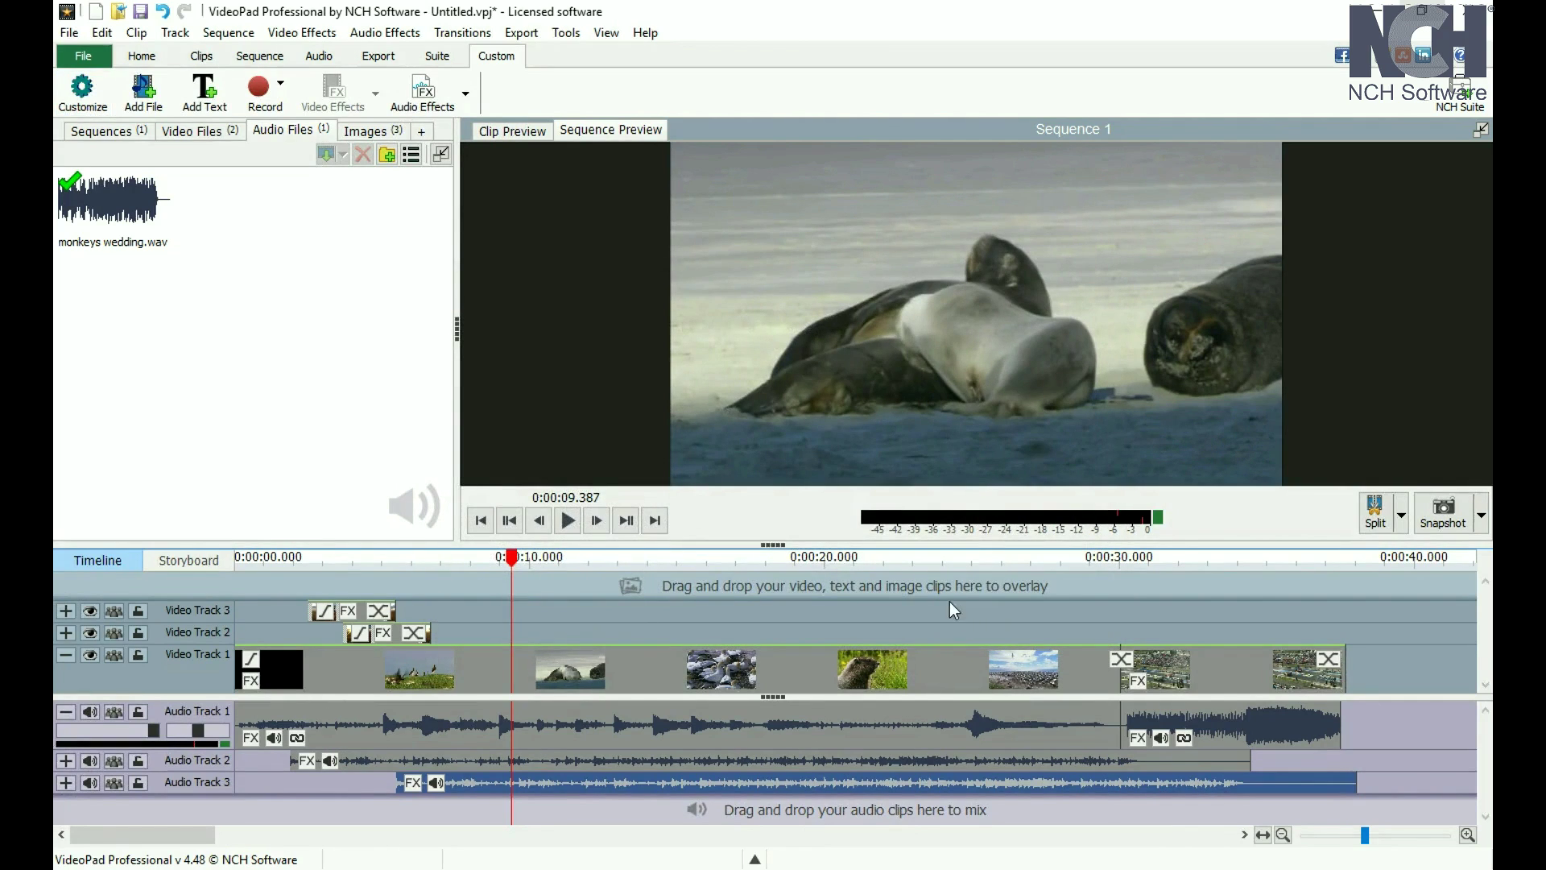